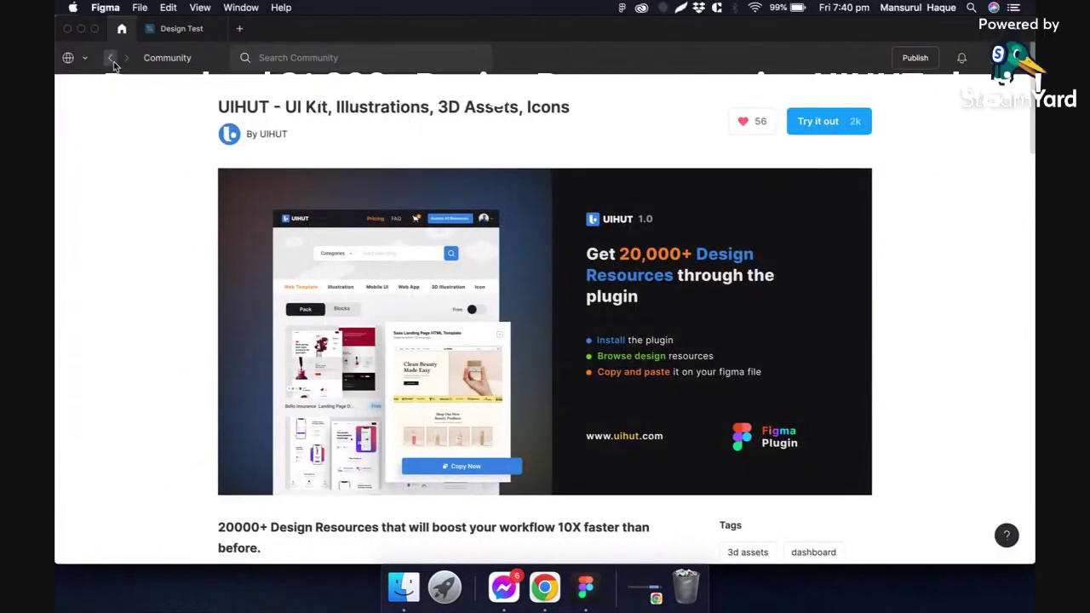
Return to the Figma home file browser and open the Figma Community.
click(111, 60)
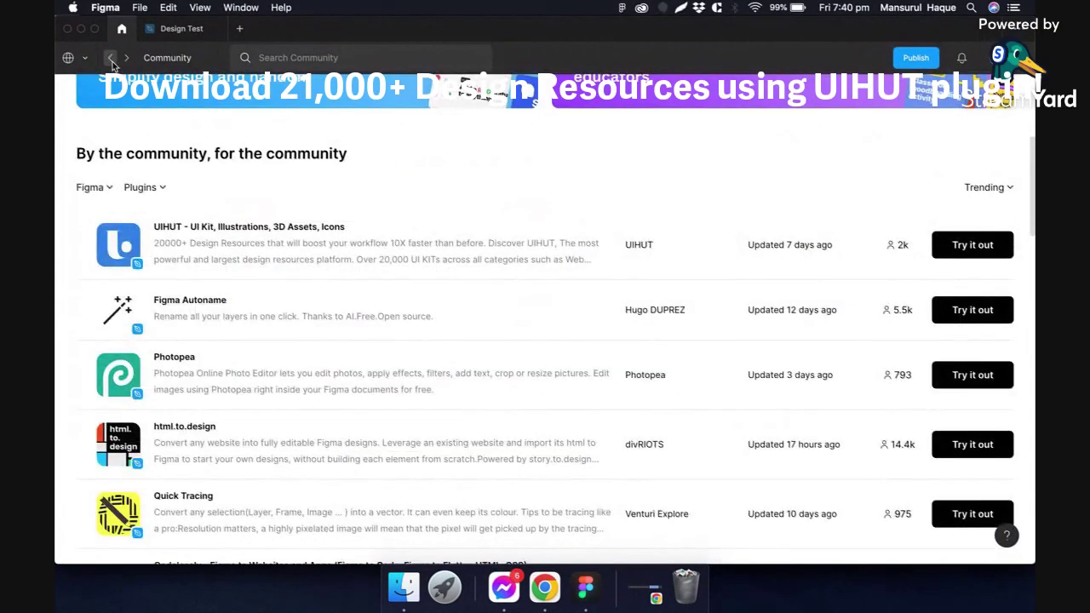
click(111, 59)
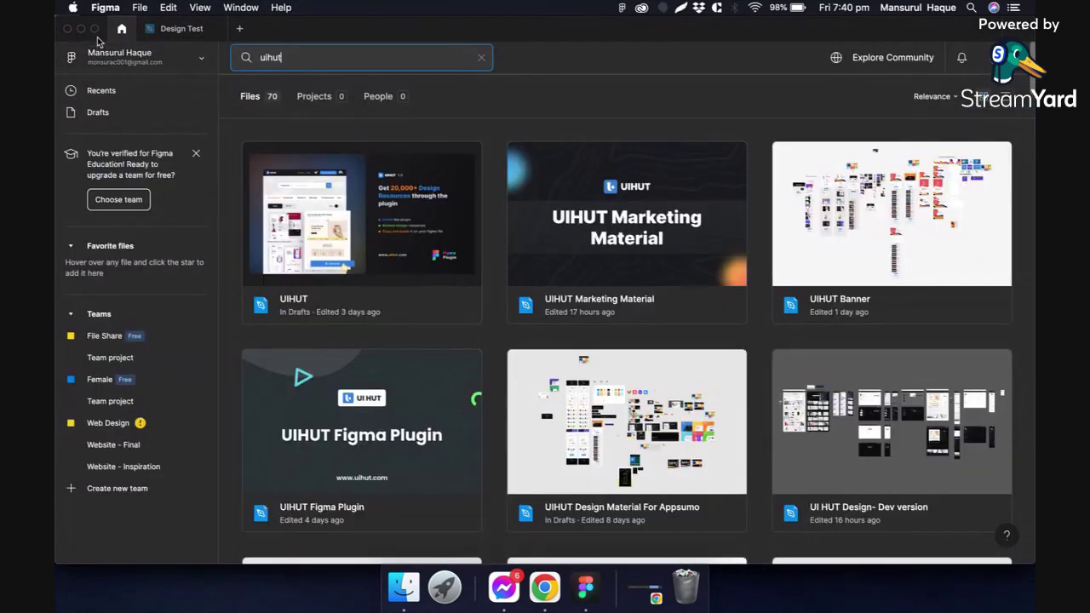
click(143, 56)
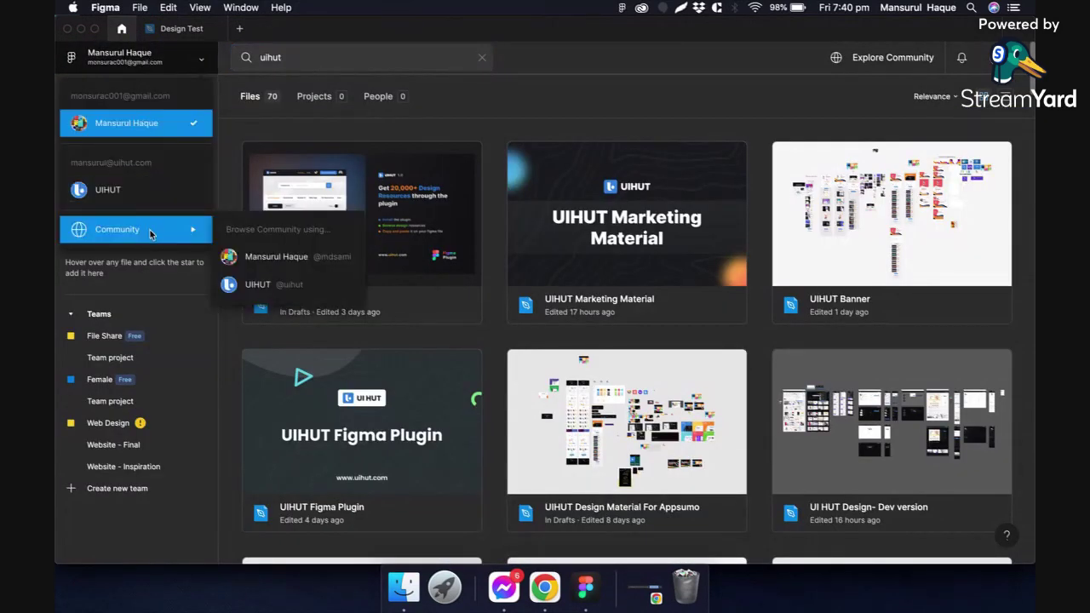
click(280, 296)
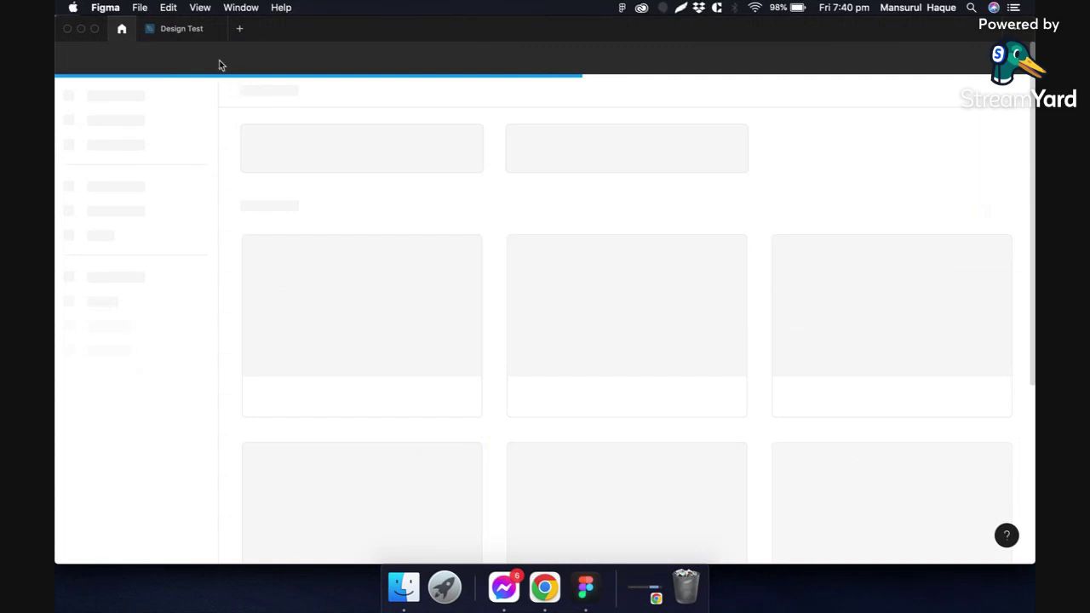
Search the Community for 'uihut'.
click(303, 56)
text(uihut)
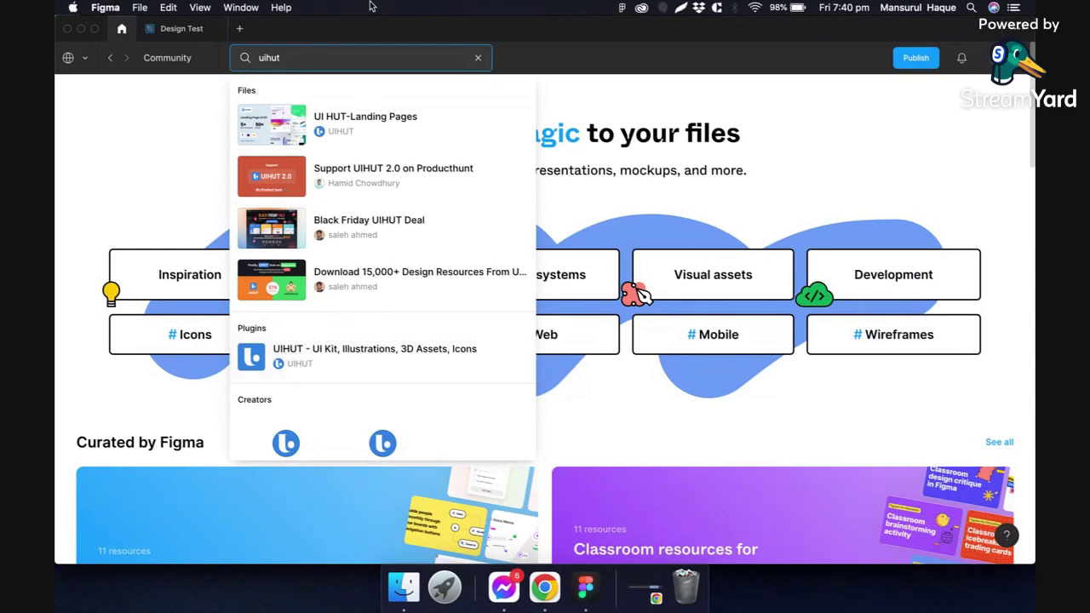
click(173, 131)
scroll(173, 131, down, 3)
scroll(173, 132, down, 5)
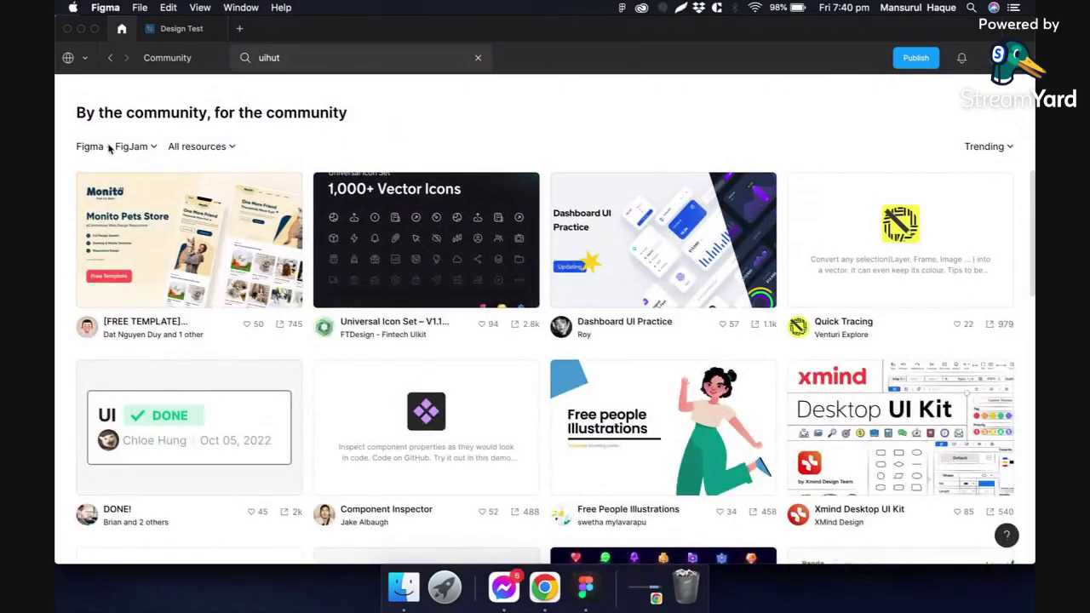
Filter the search results to Figma resources of type Plugins.
click(115, 147)
click(137, 189)
click(196, 147)
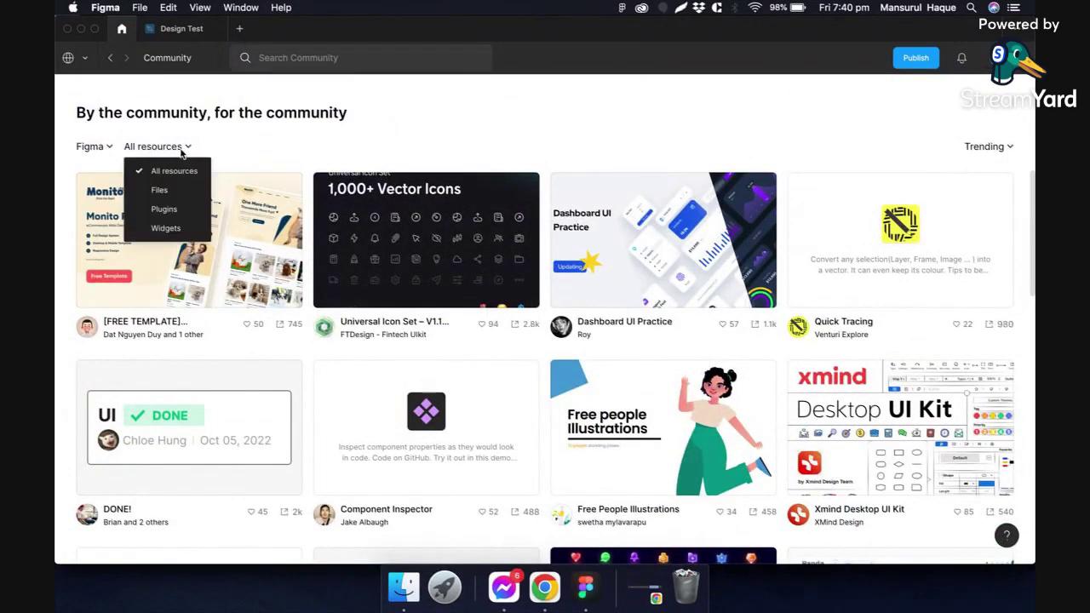
click(164, 210)
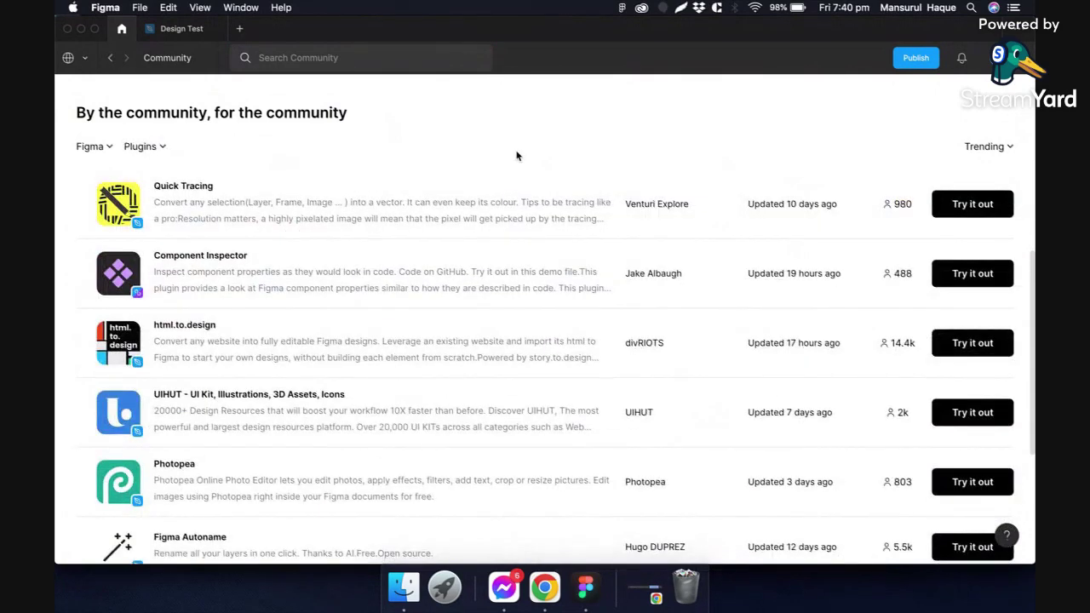
scroll(516, 156, up, 1)
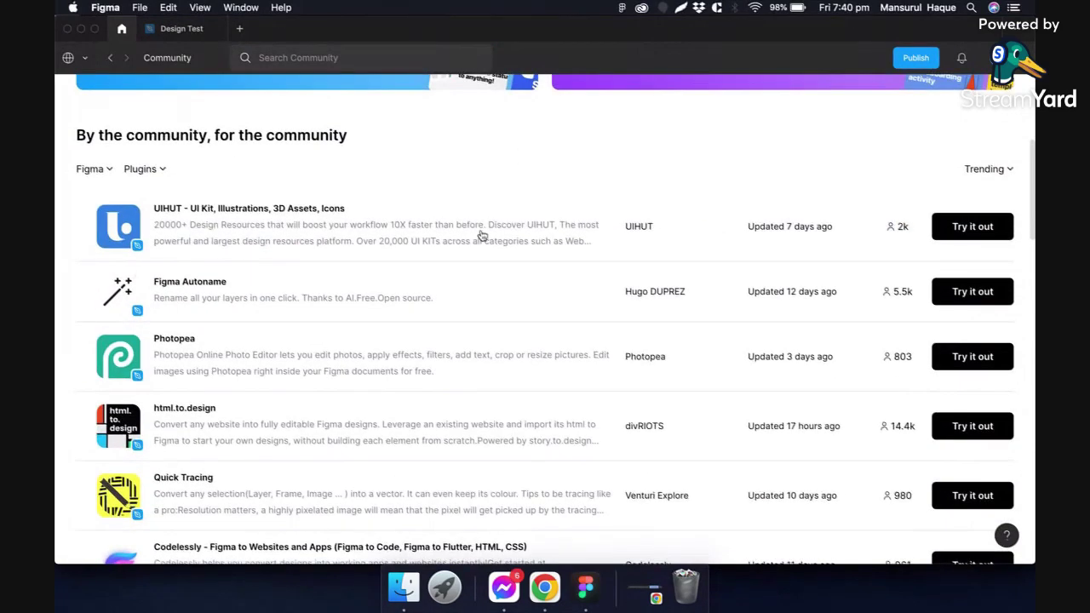
scroll(435, 245, up, 1)
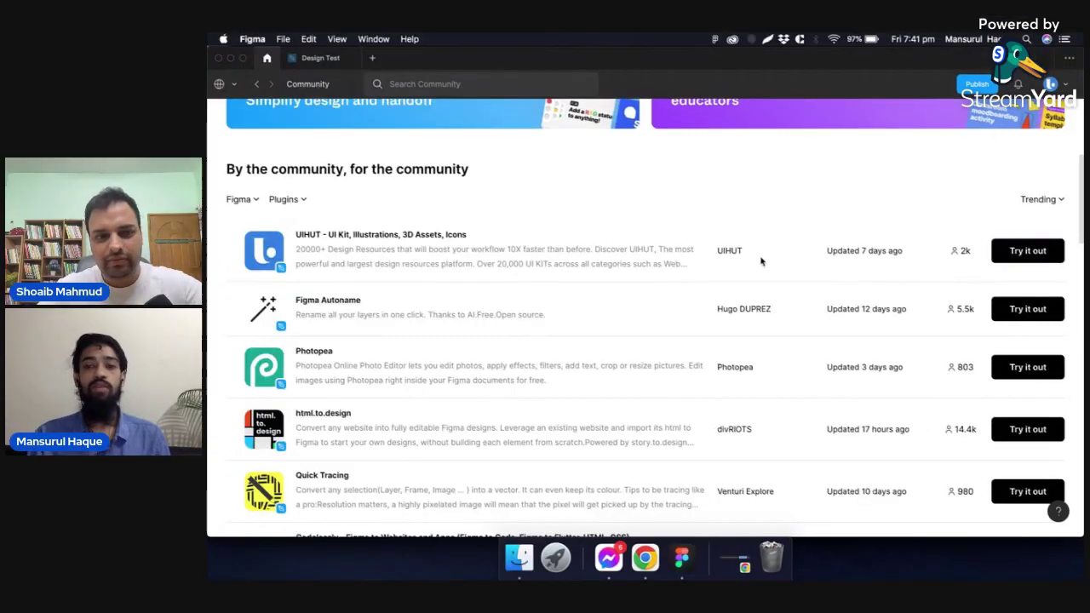
Launch the UIHUT plugin from the Design Test file's canvas context menu.
click(566, 270)
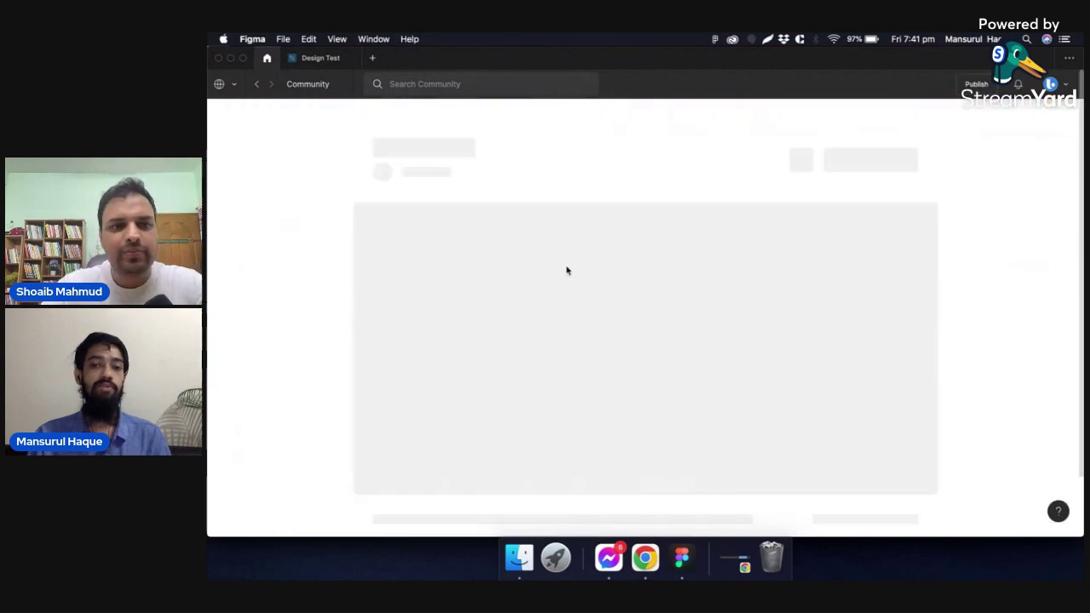
click(300, 58)
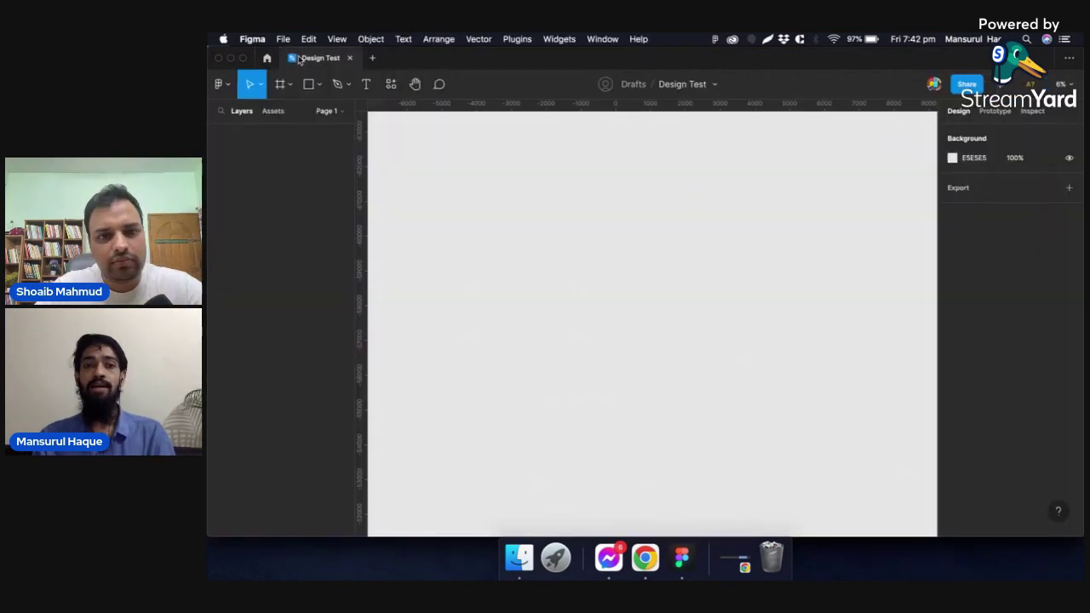
right_click(677, 232)
mouse_move(738, 330)
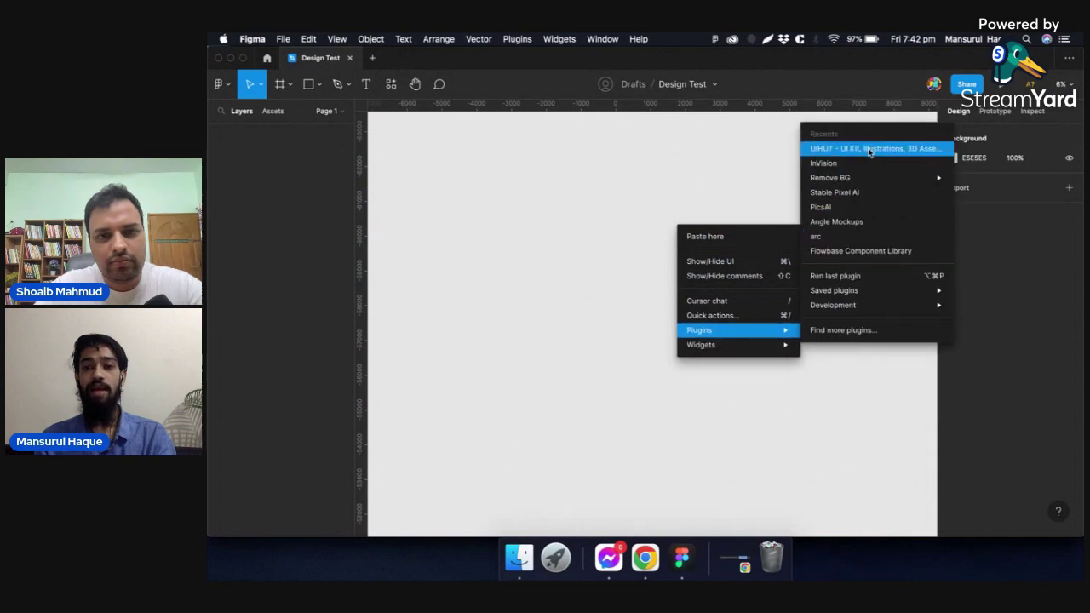
click(869, 150)
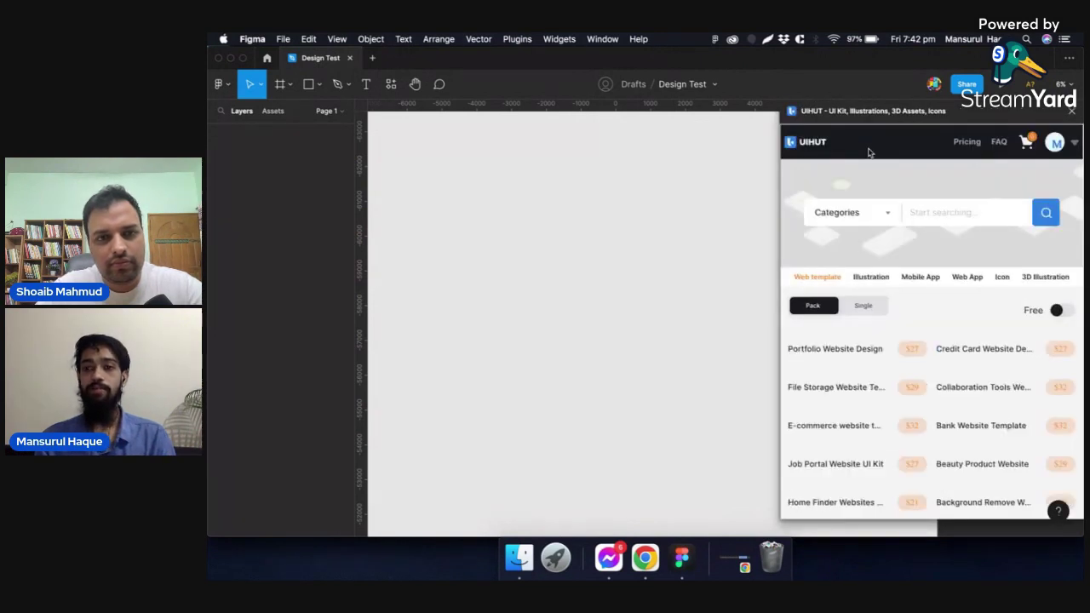
Copy UIHUT's Credit Card Website Design template.
click(990, 340)
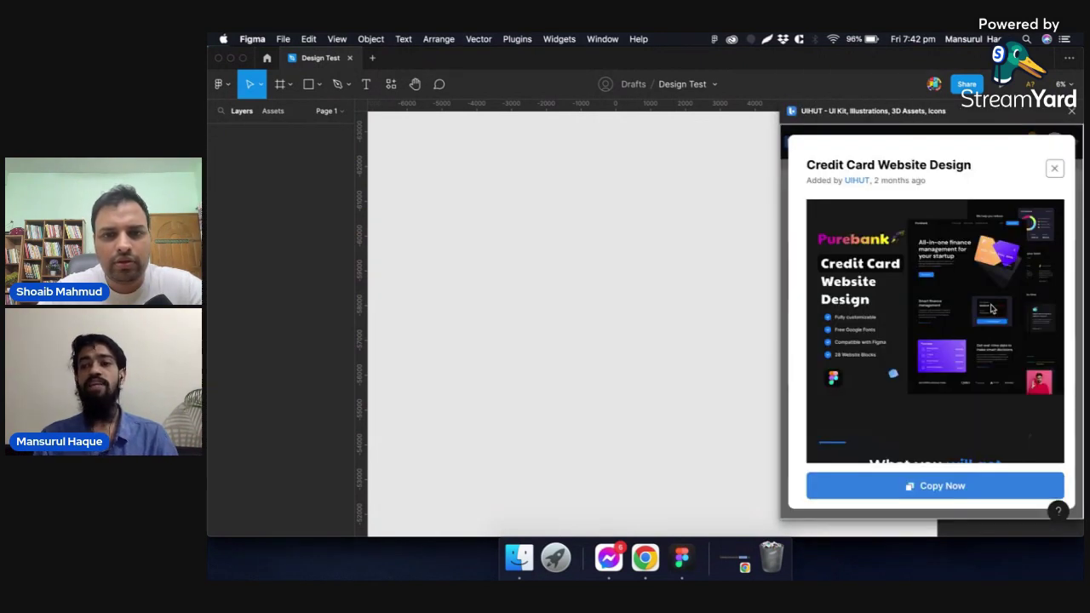
click(968, 487)
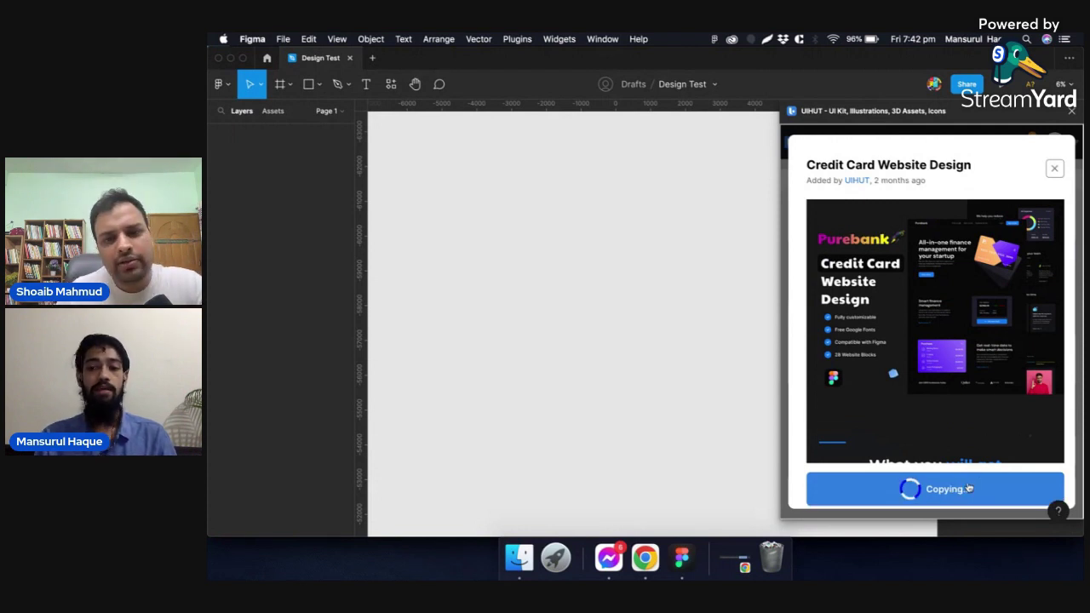
scroll(968, 425, down, 5)
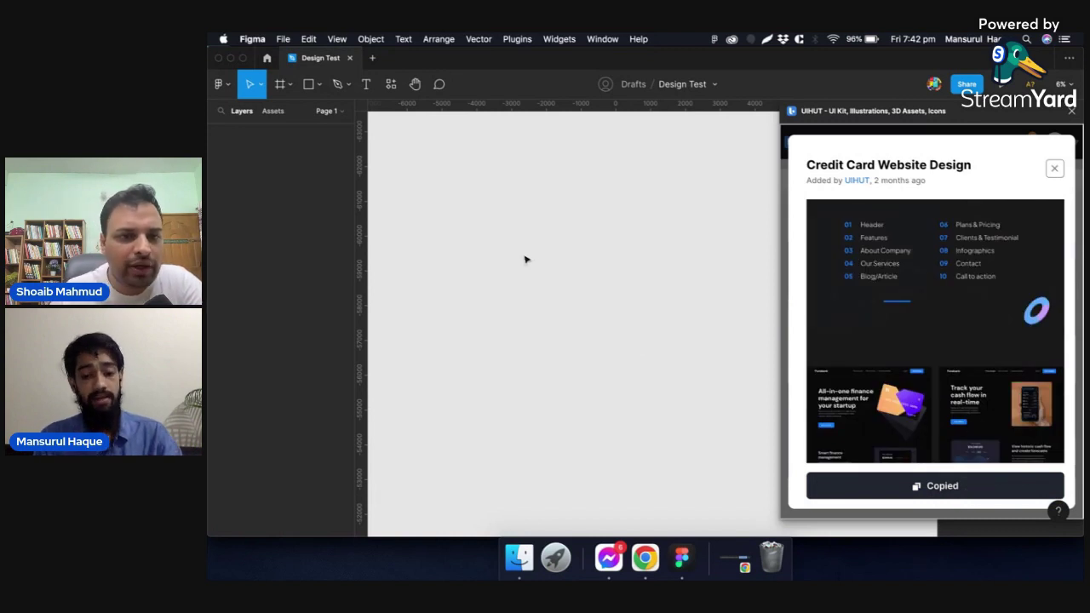
Paste the six Credit Card Website Design frames onto the canvas and close the template details.
key(cmd+v)
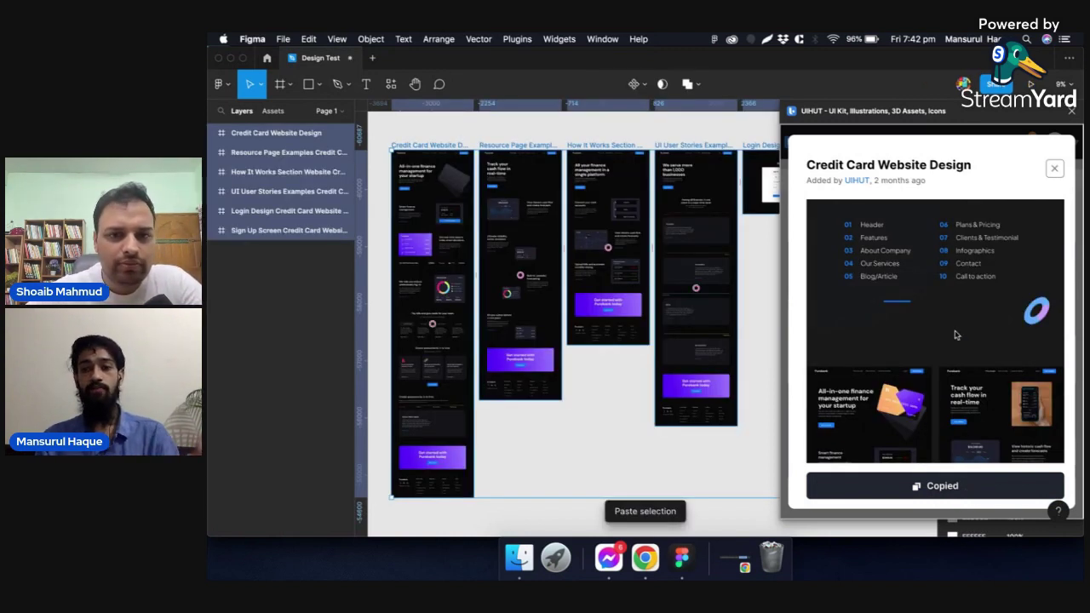
scroll(960, 346, down, 3)
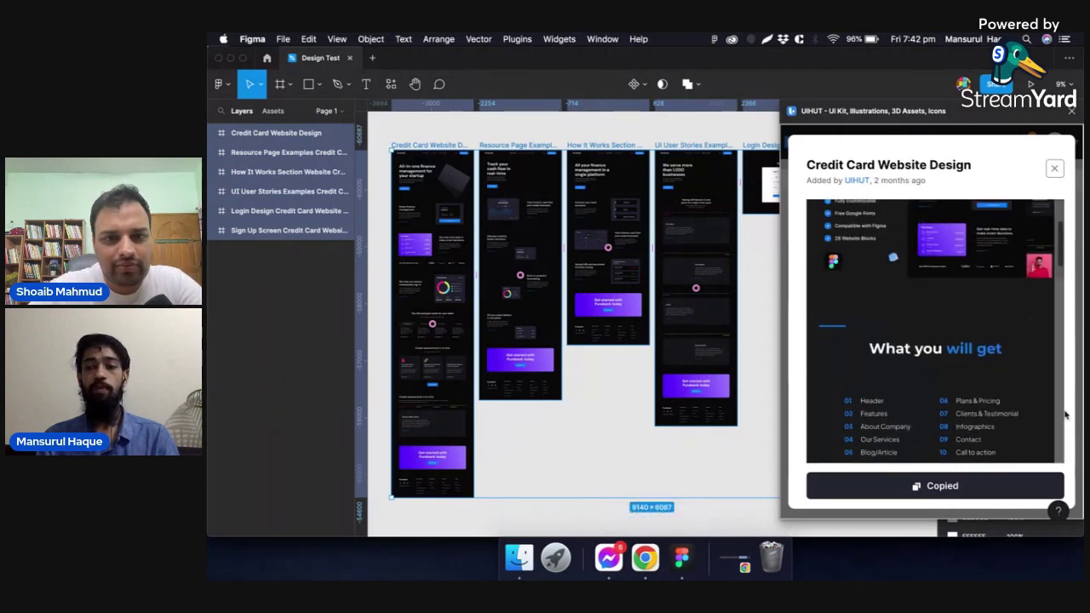
scroll(990, 412, down, 5)
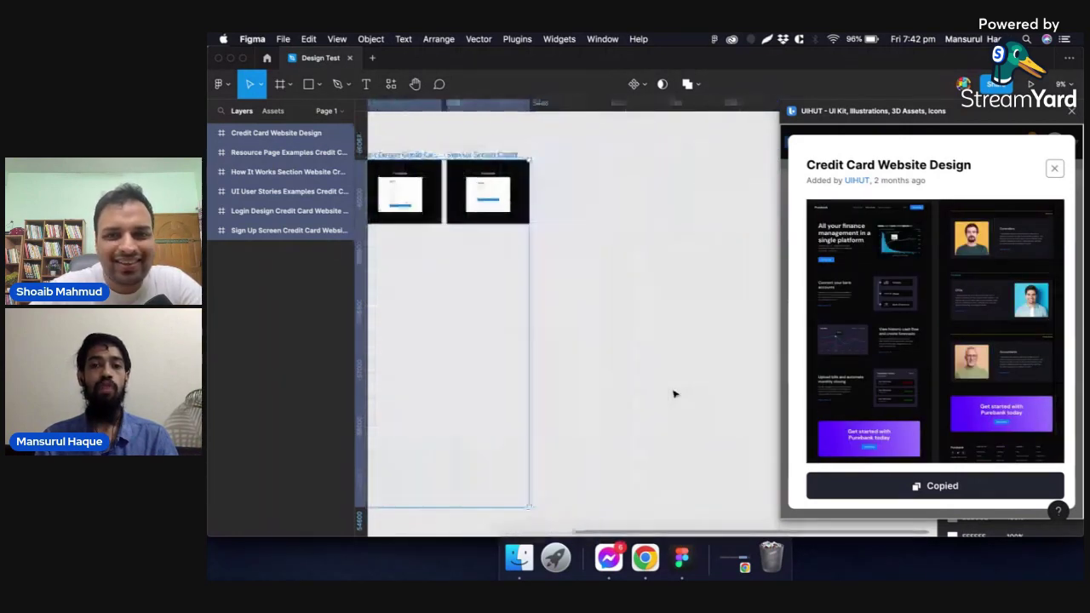
click(1054, 167)
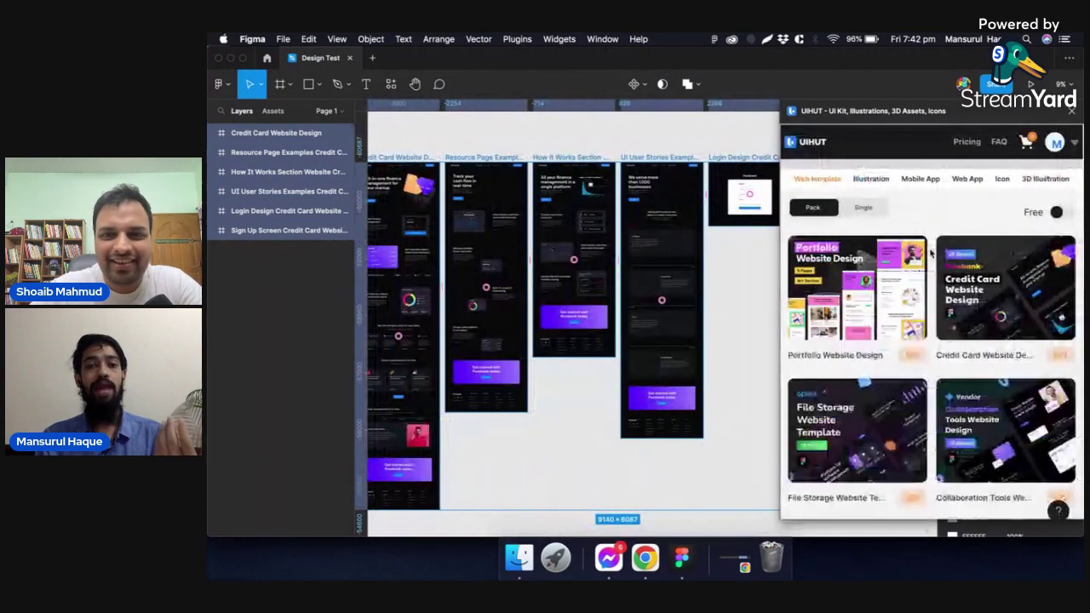
scroll(1056, 179, up, 2)
scroll(496, 253, up, 2)
scroll(496, 254, up, 3)
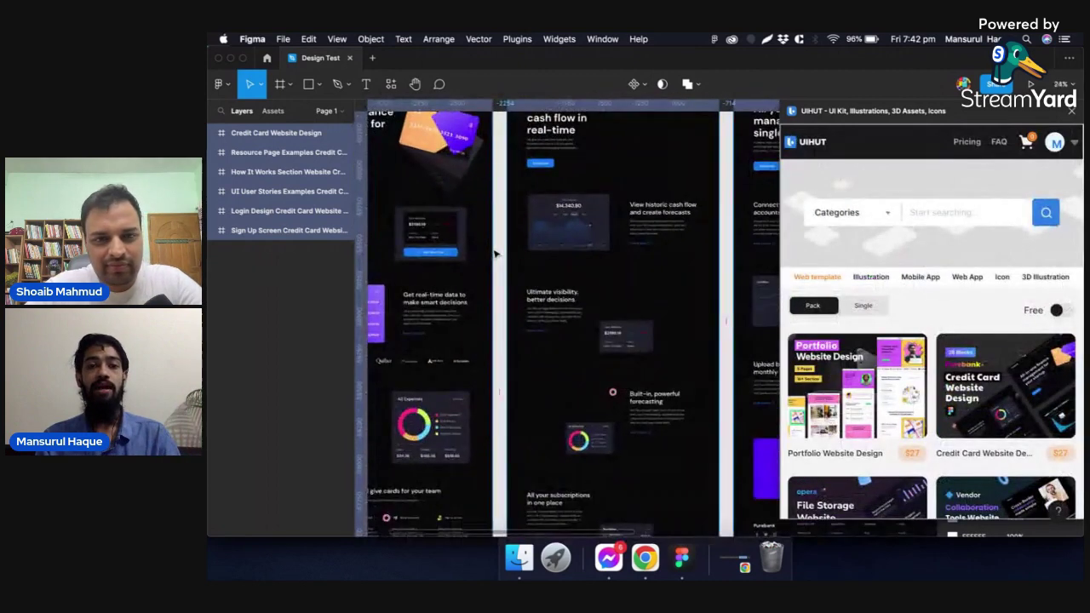
scroll(496, 254, up, 2)
scroll(497, 254, up, 2)
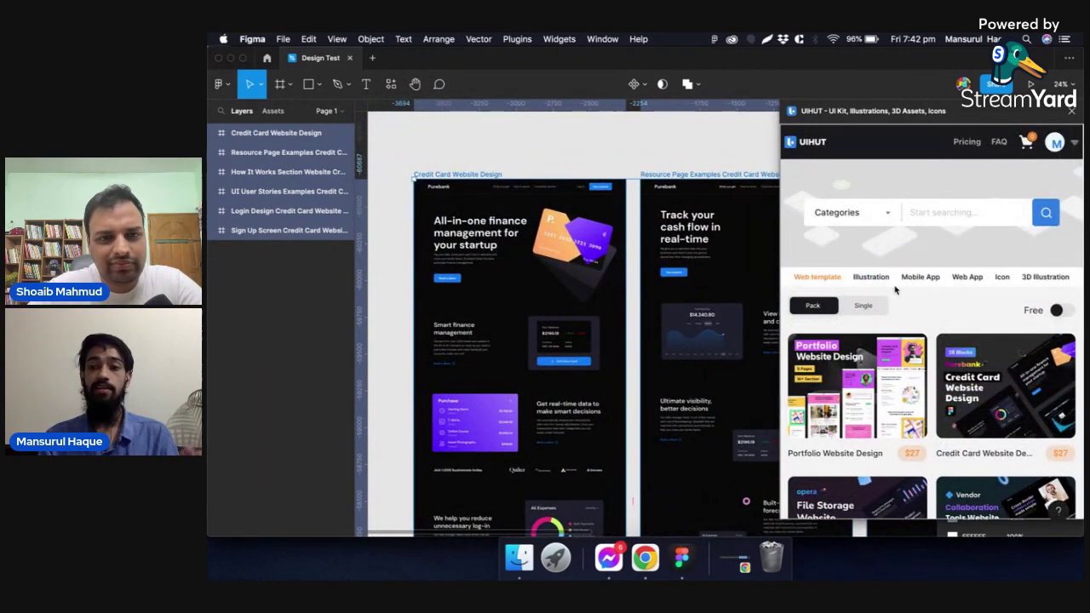
Search UIHUT's single templates for header designs and browse the results.
click(864, 308)
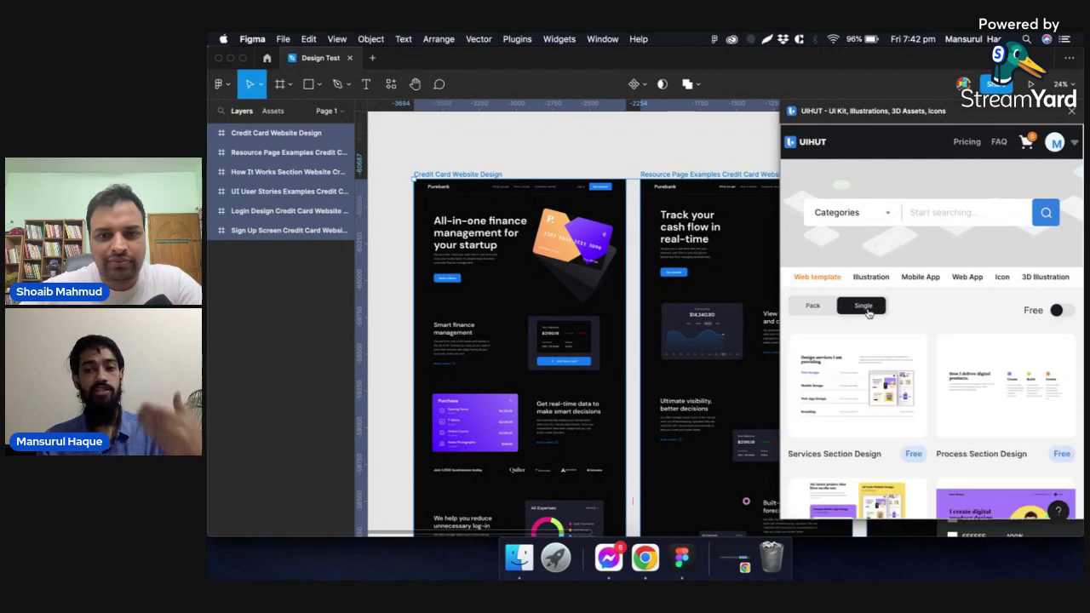
scroll(917, 402, down, 2)
scroll(928, 256, up, 2)
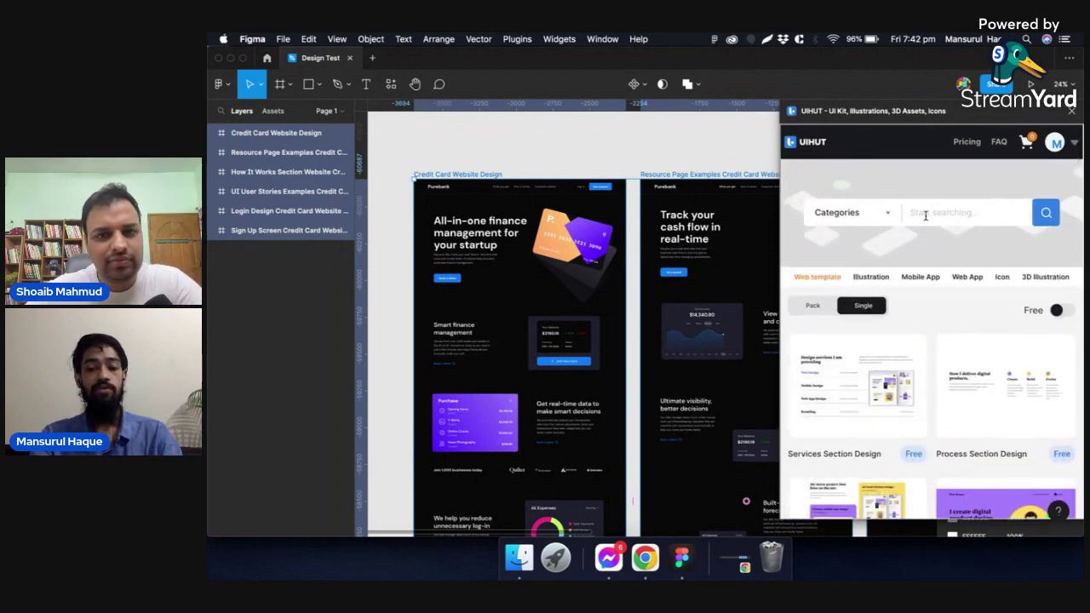
text(Header)
key(Return)
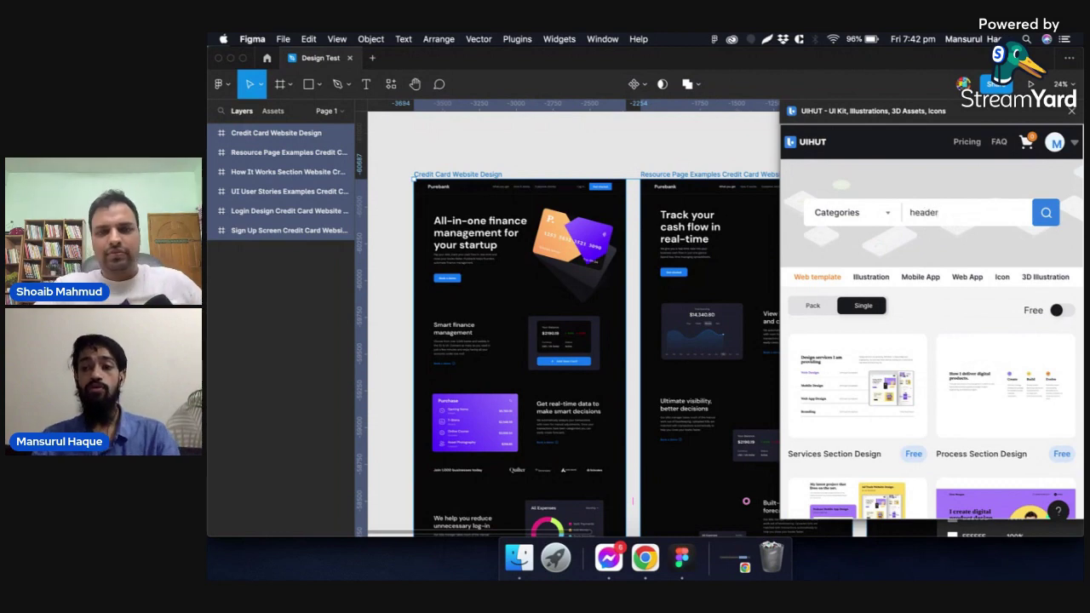
scroll(949, 340, down, 3)
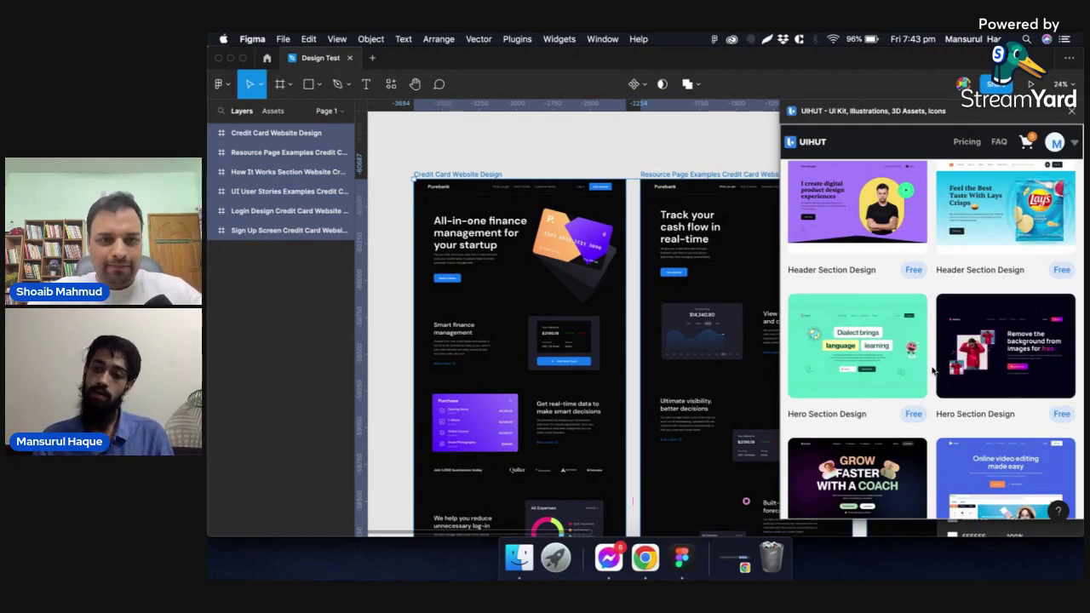
scroll(932, 371, up, 3)
scroll(932, 371, down, 3)
scroll(932, 371, down, 3)
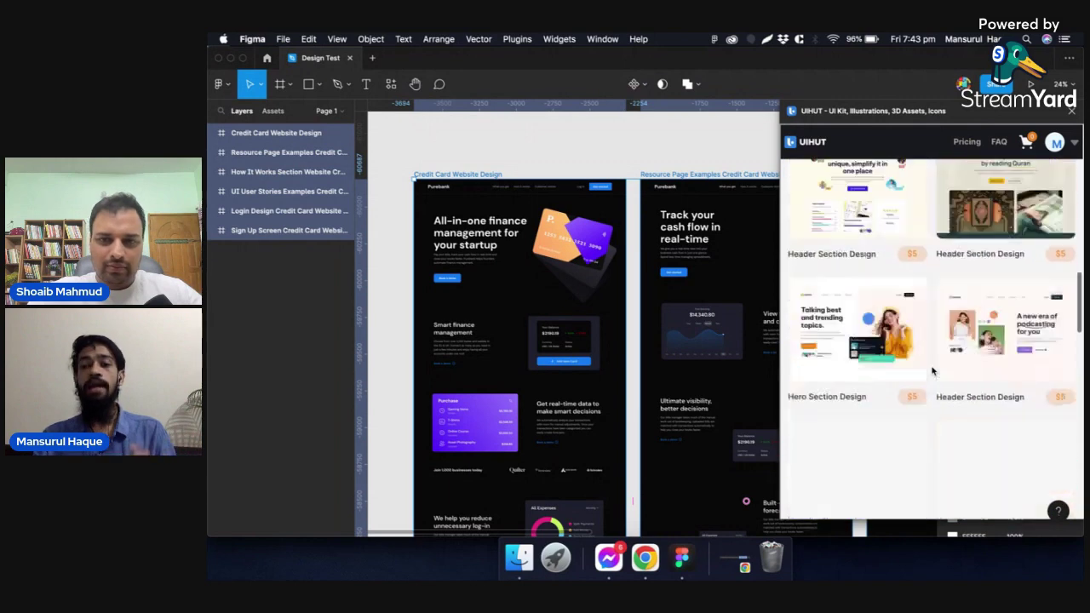
scroll(933, 370, down, 2)
scroll(932, 370, down, 2)
scroll(933, 371, down, 2)
scroll(933, 371, down, 2)
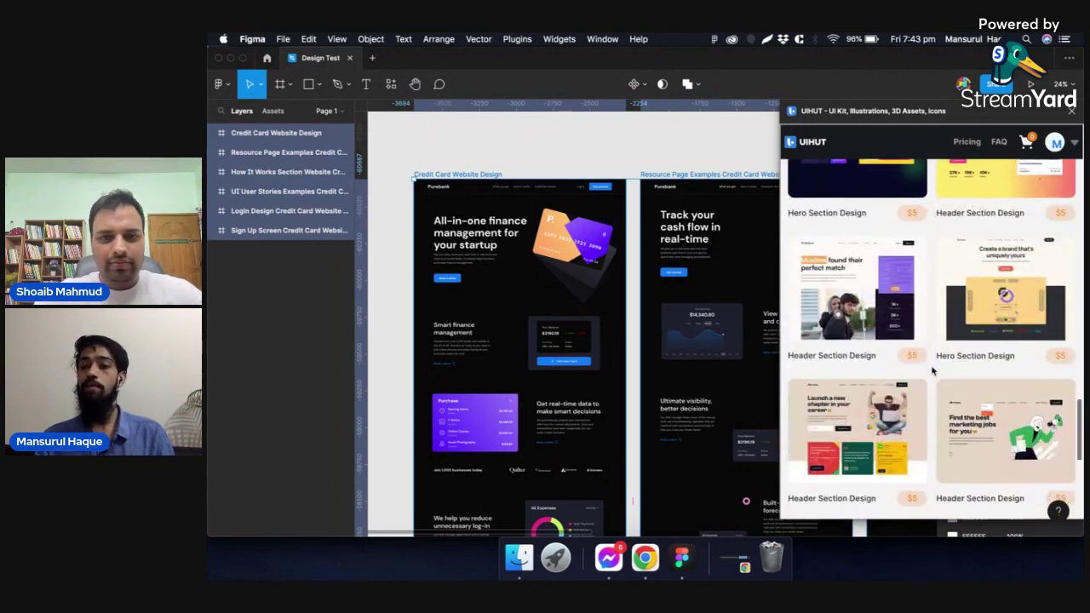
scroll(933, 370, down, 2)
scroll(932, 371, down, 3)
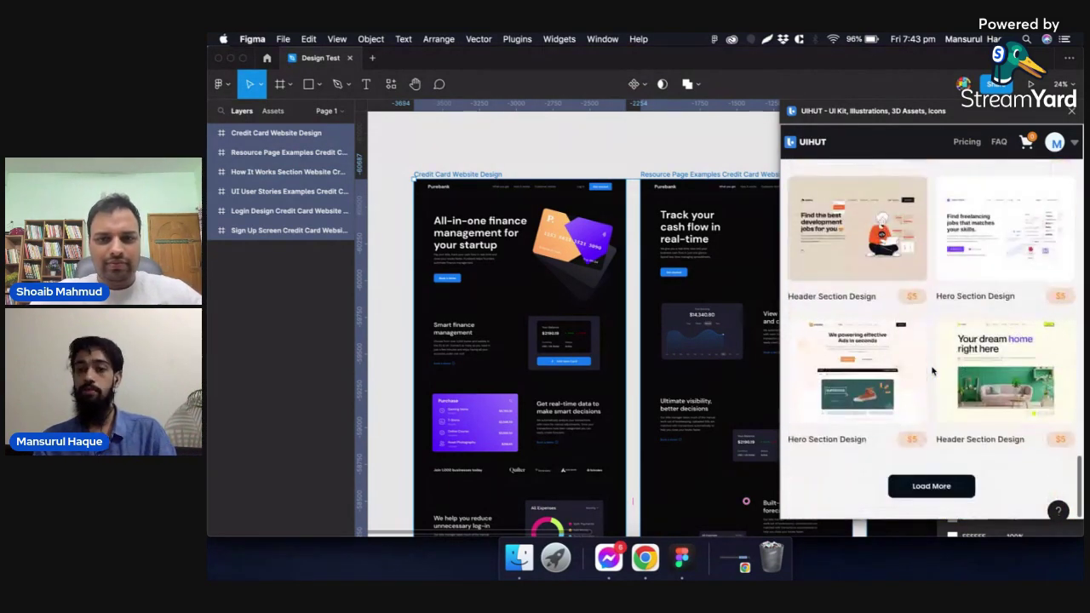
Load more results and copy the Header Section Design template.
click(931, 489)
scroll(956, 446, down, 2)
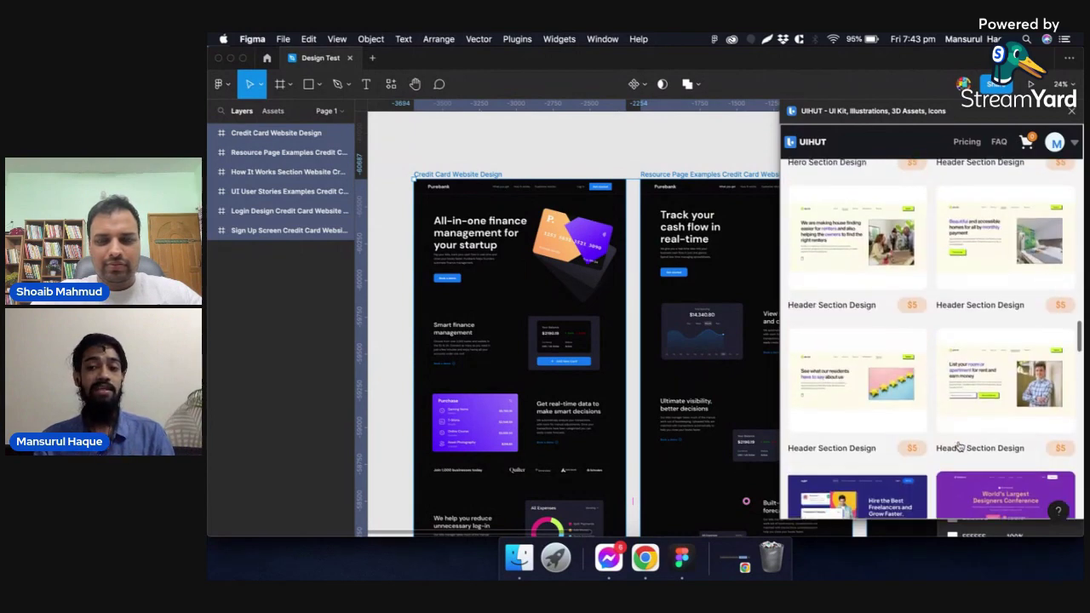
scroll(958, 445, down, 2)
scroll(956, 446, down, 2)
scroll(956, 445, up, 2)
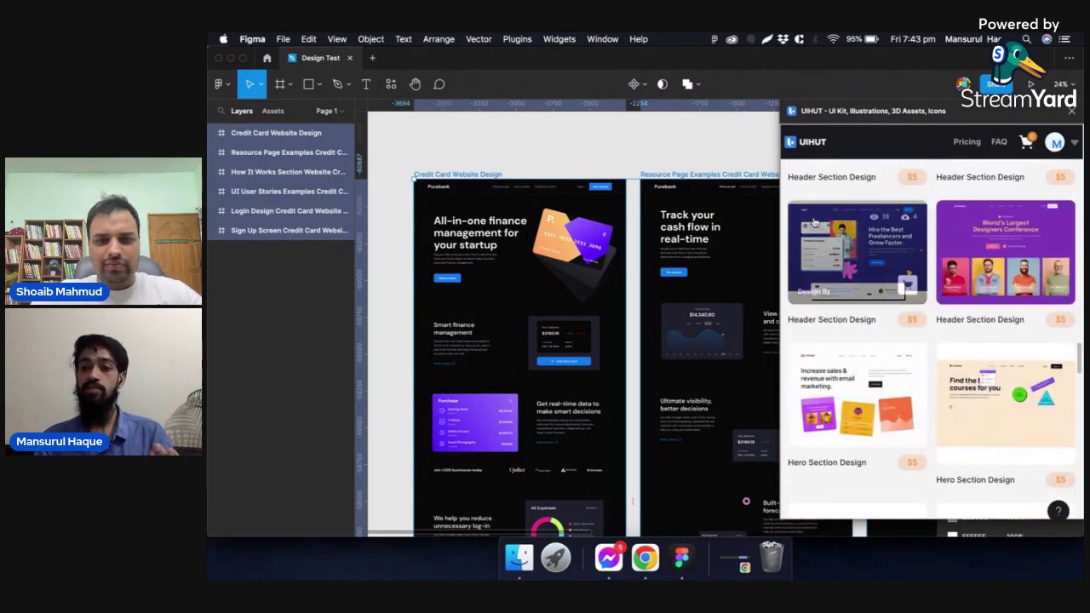
click(885, 289)
click(983, 487)
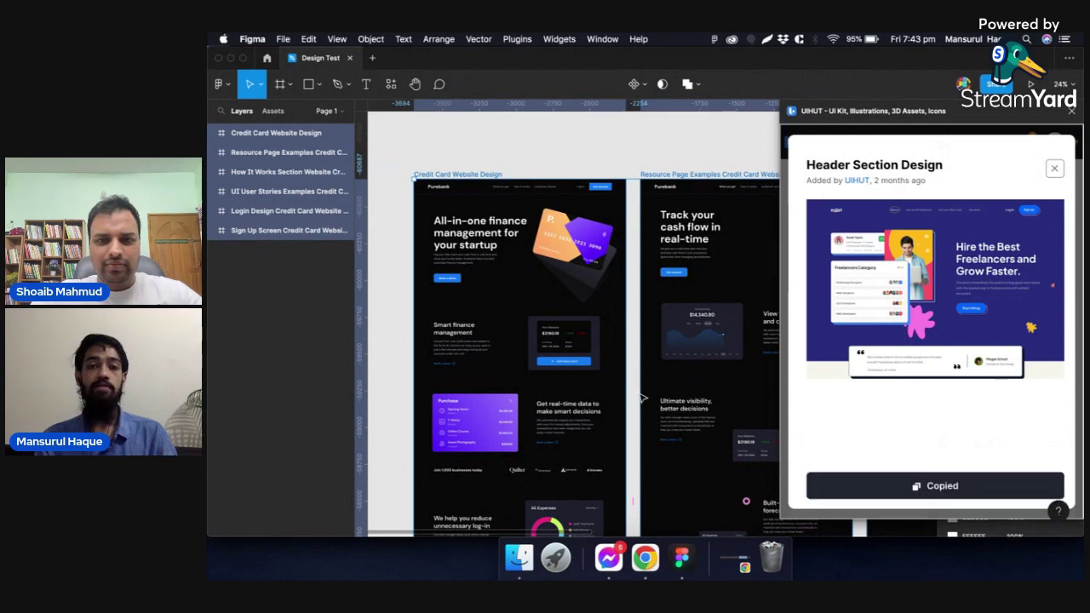
scroll(643, 398, up, 5)
click(486, 227)
key(ctrl+v)
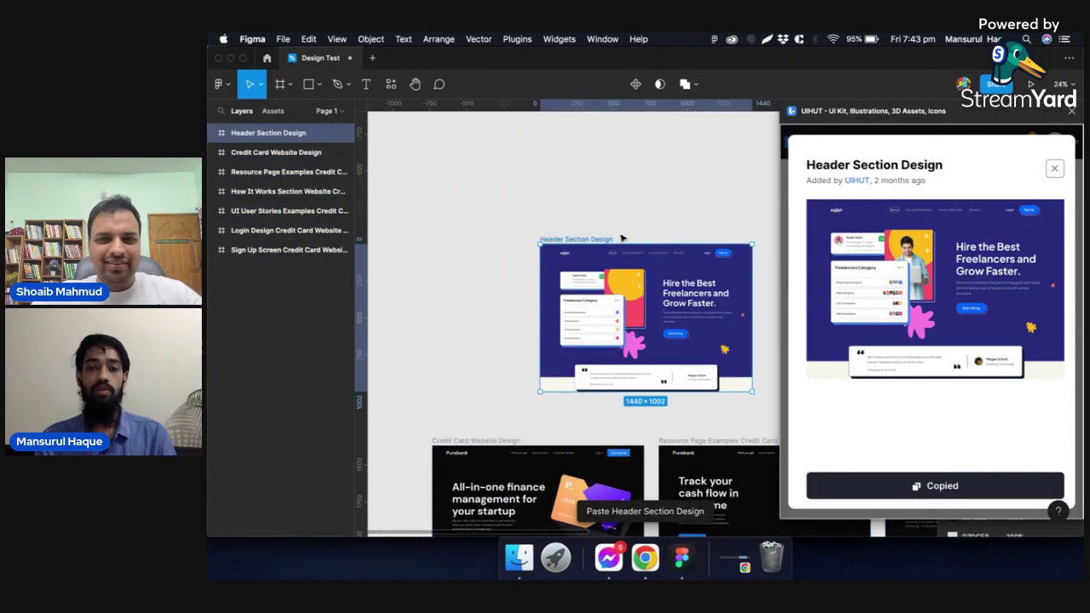
scroll(462, 318, up, 5)
scroll(463, 318, down, 3)
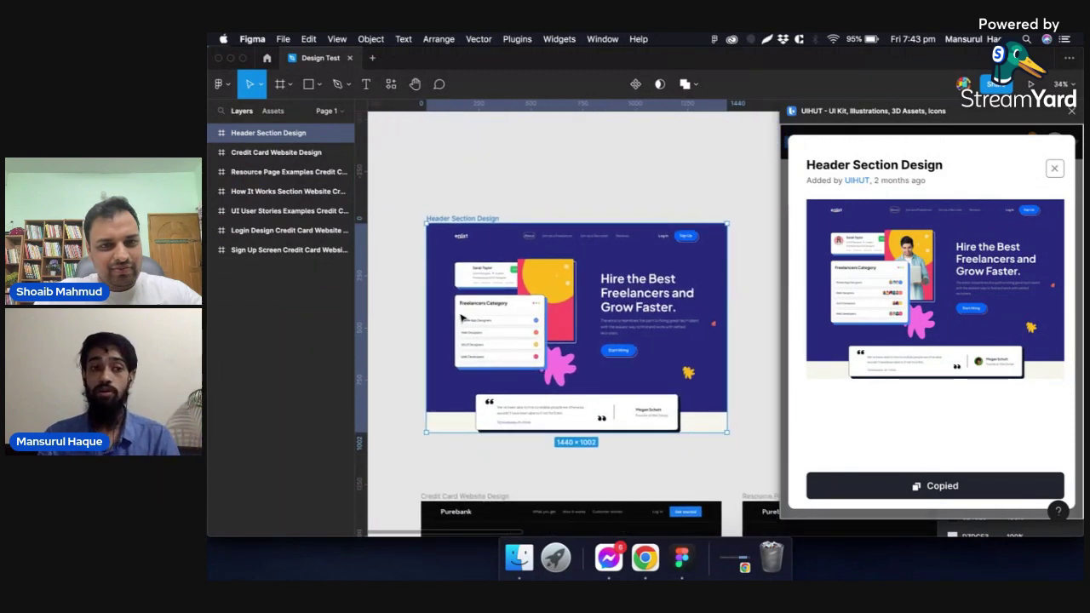
scroll(462, 317, up, 5)
click(530, 357)
key(Return)
key(BackSpace)
key(ctrl+z)
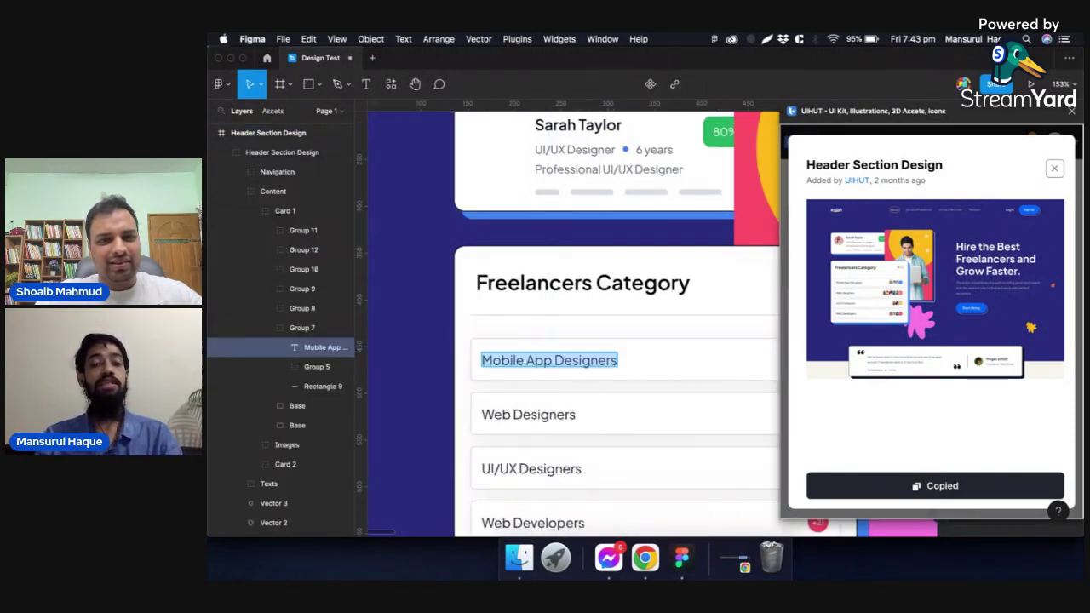
scroll(598, 278, down, 3)
key(Escape)
scroll(599, 279, down, 3)
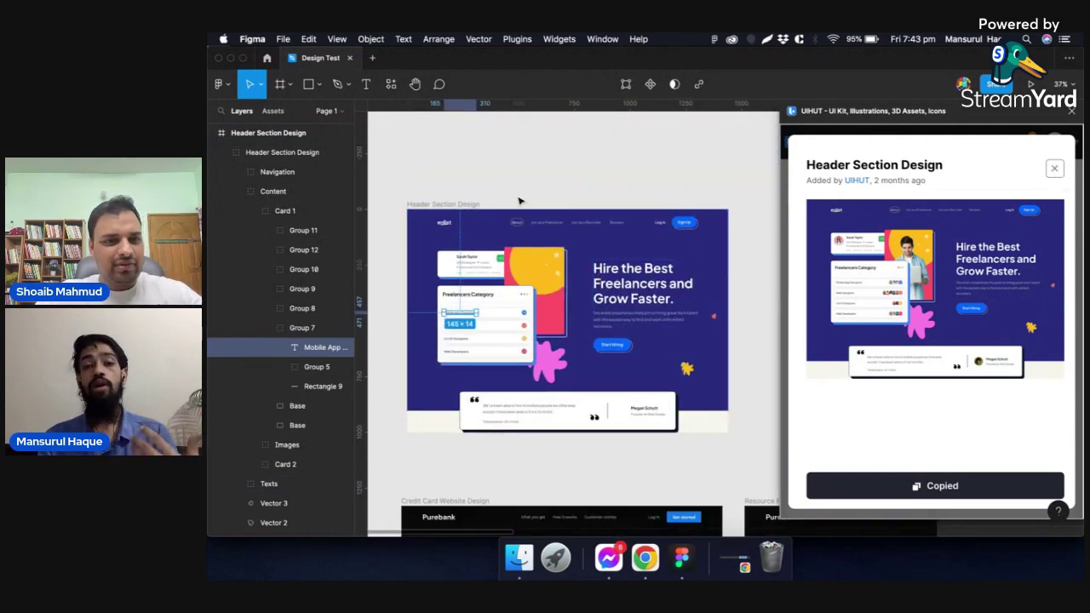
scroll(520, 201, down, 2)
click(461, 183)
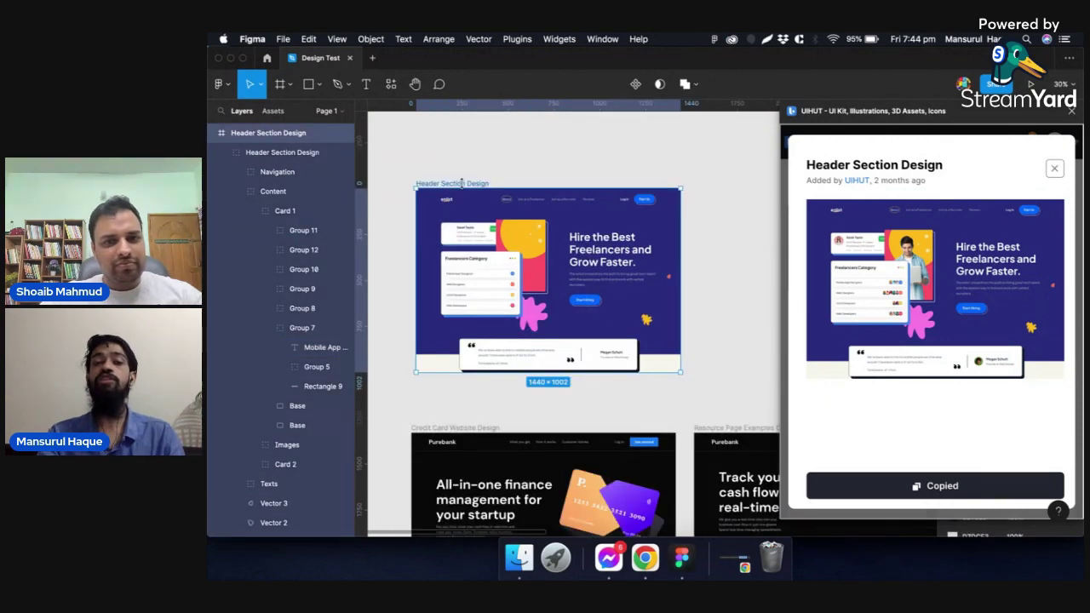
key(Delete)
scroll(715, 238, down, 5)
scroll(716, 238, up, 2)
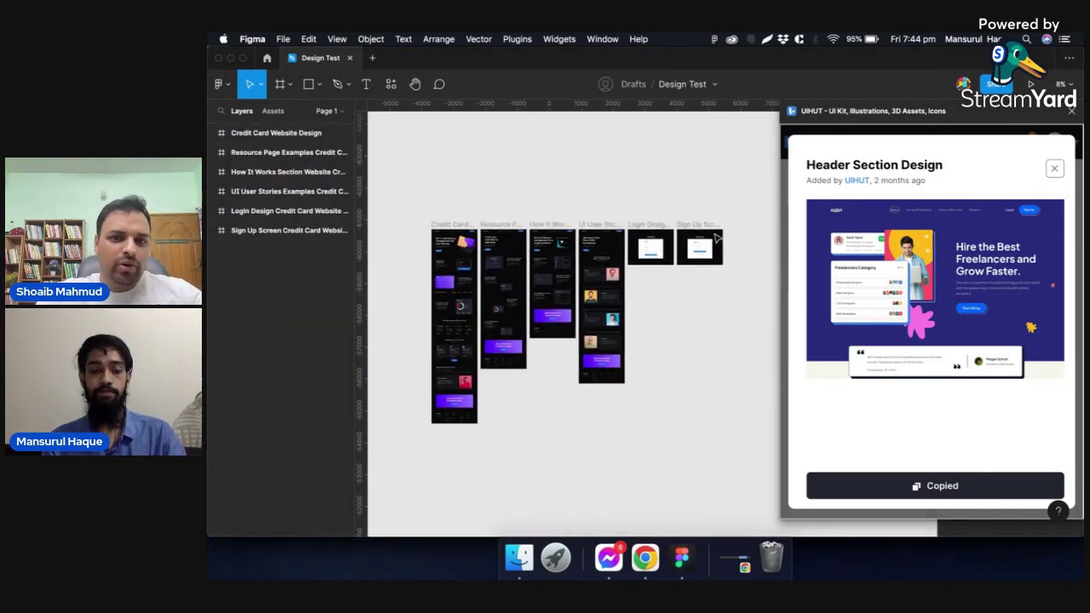
Delete all six frames from the canvas and close the Header Section Design details.
key(ctrl+a)
key(Delete)
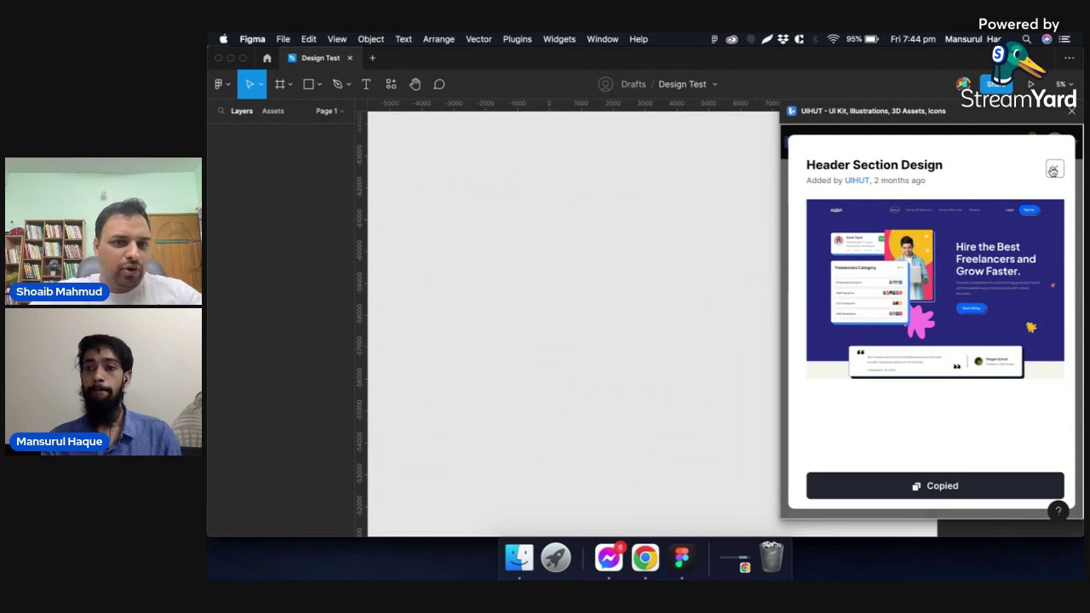
click(1053, 171)
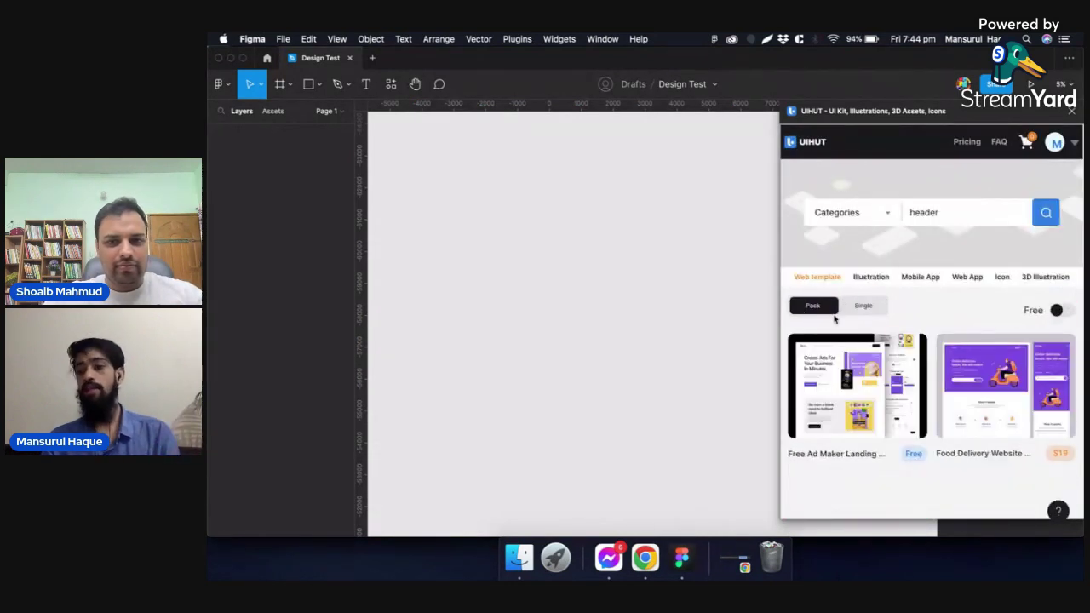
Show only free UIHUT templates, browse them, and open UIHUT's Pricing page.
click(1060, 311)
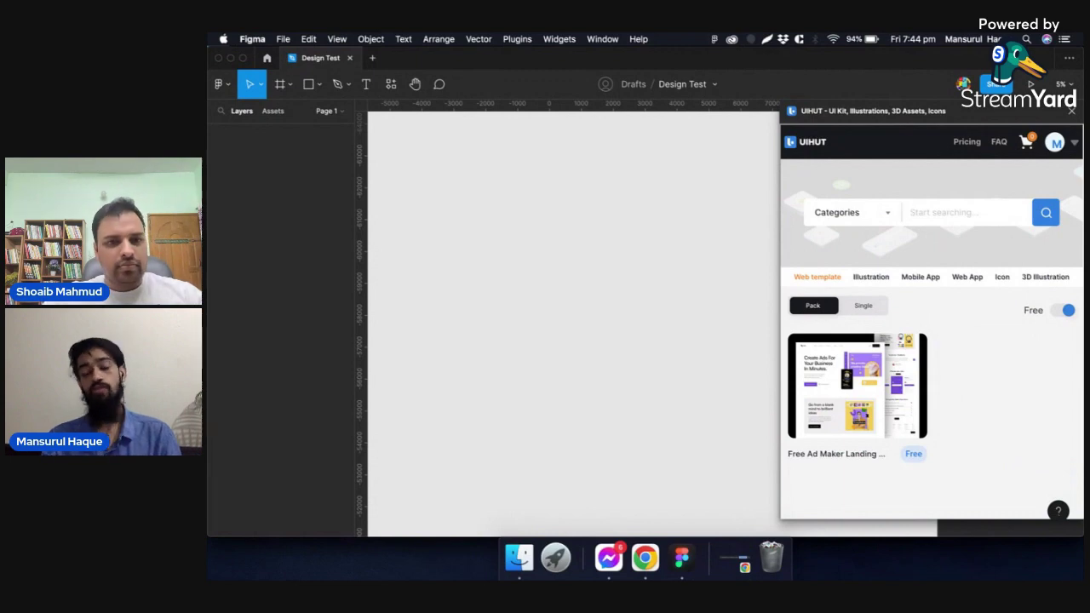
scroll(955, 368, down, 5)
scroll(956, 368, down, 1)
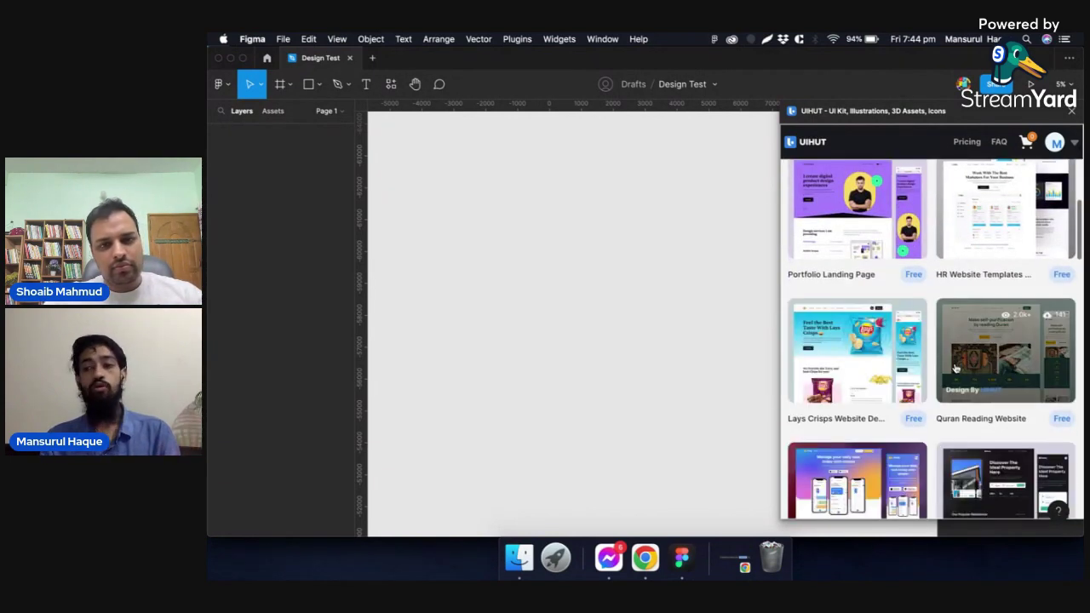
scroll(955, 368, down, 3)
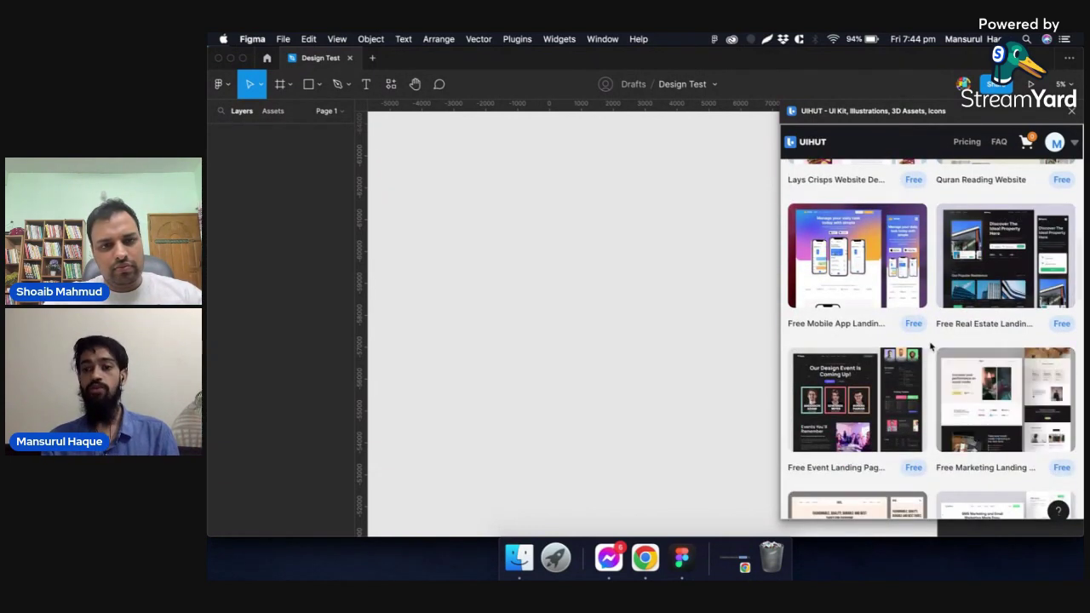
scroll(933, 347, down, 3)
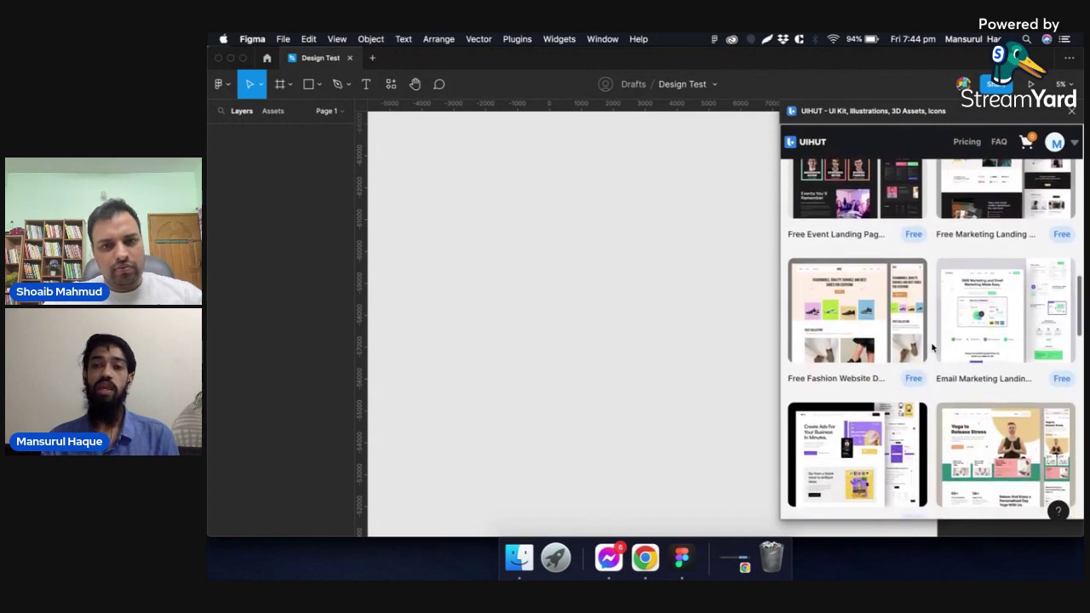
scroll(932, 347, up, 2)
scroll(932, 348, down, 3)
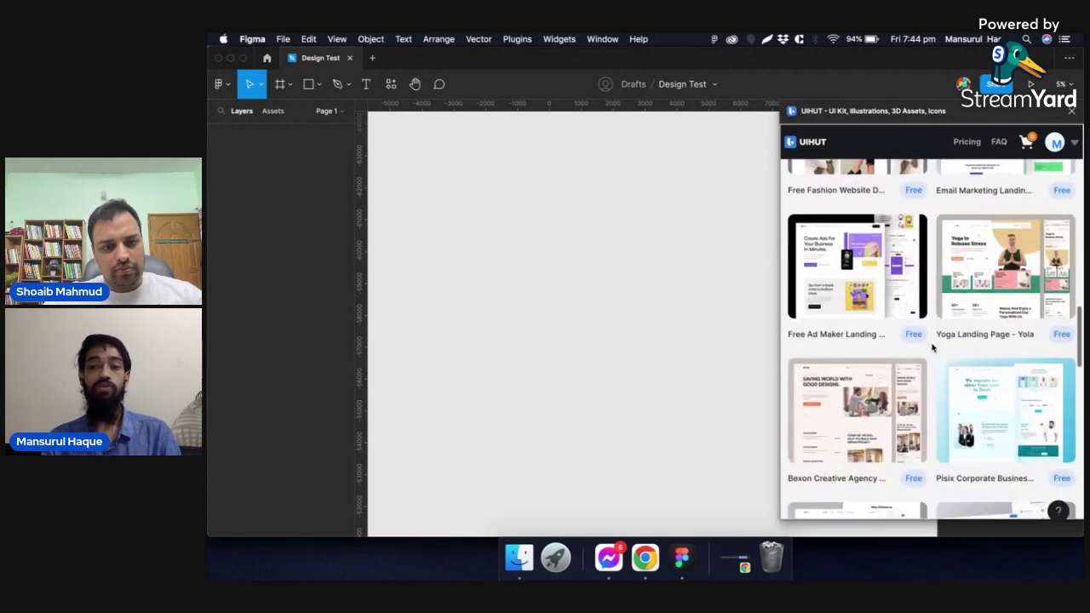
click(967, 141)
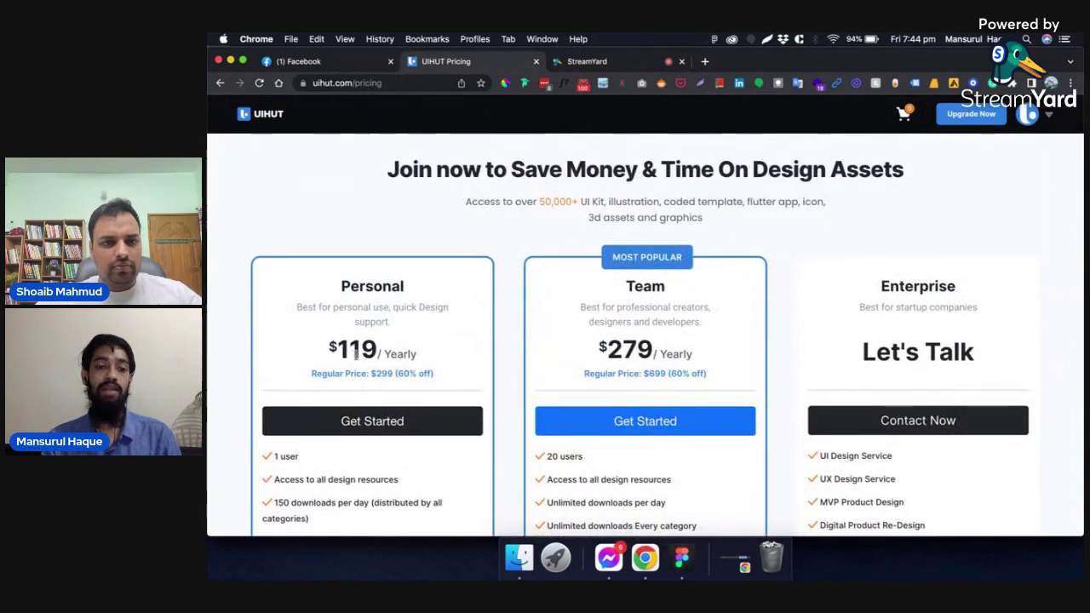
scroll(457, 345, down, 1)
scroll(458, 345, down, 2)
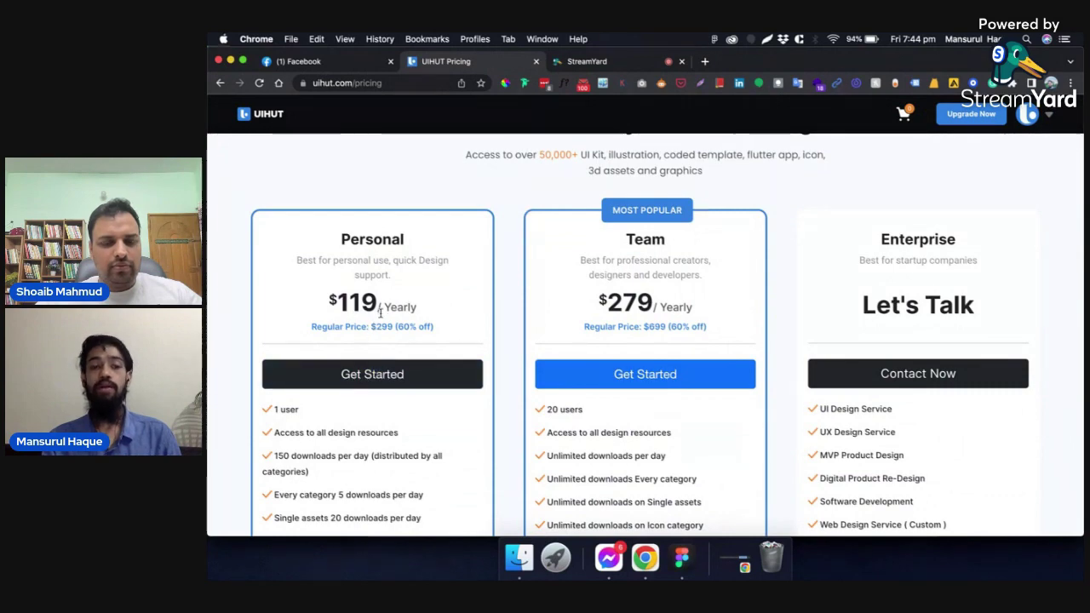
scroll(375, 319, down, 3)
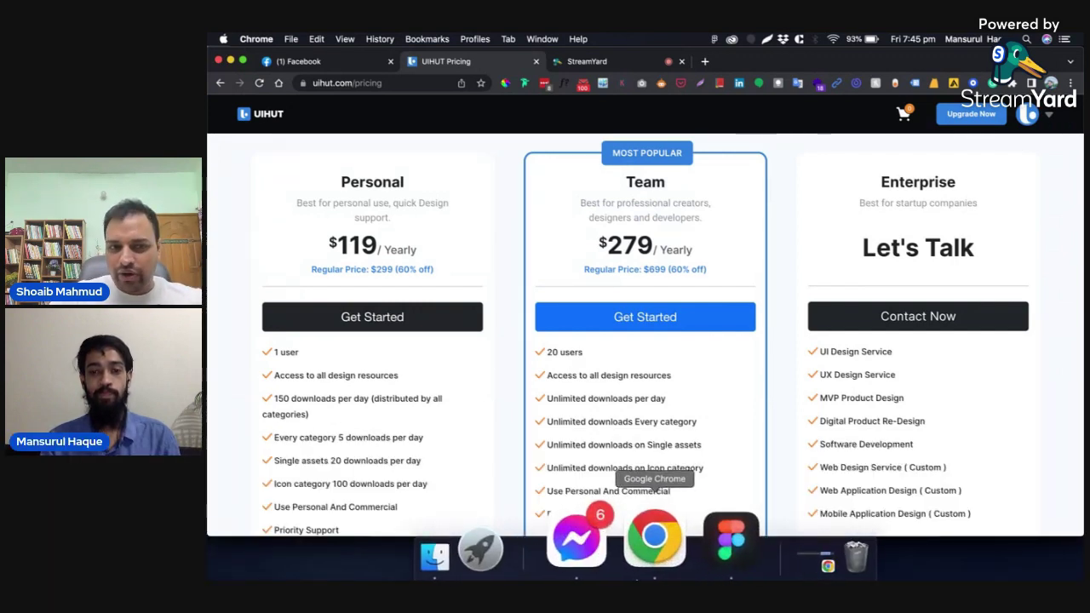
Return to Figma and close the Career Coach Website template details.
click(694, 538)
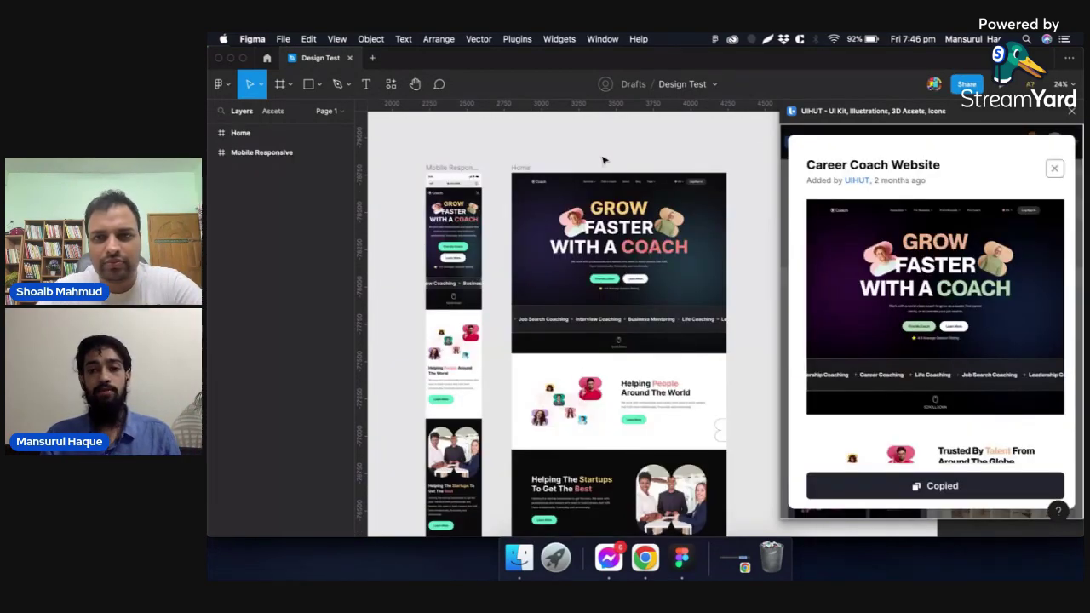
click(1054, 168)
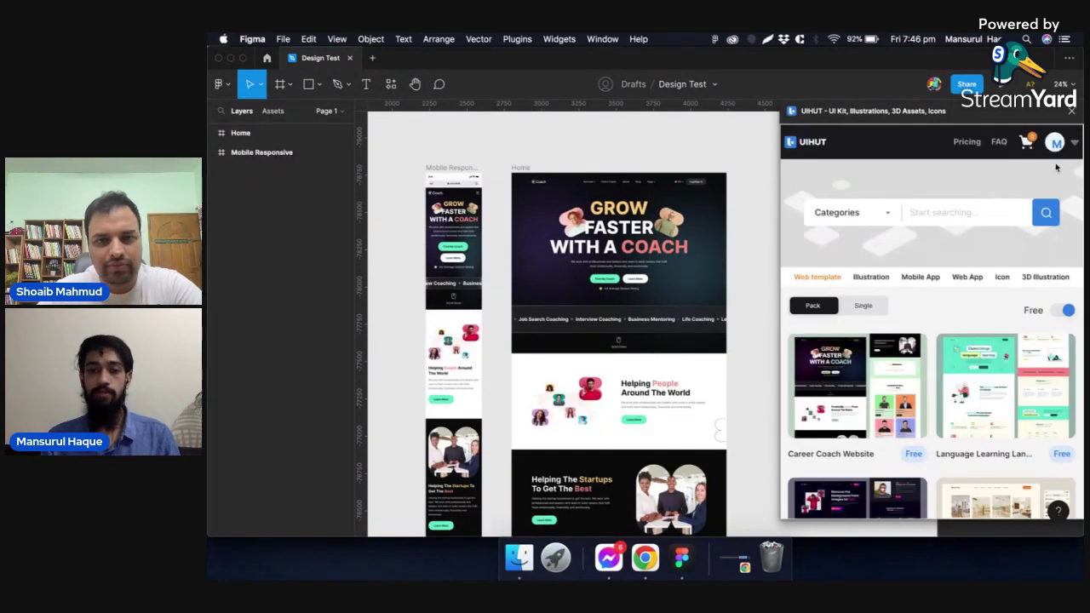
scroll(627, 222, up, 2)
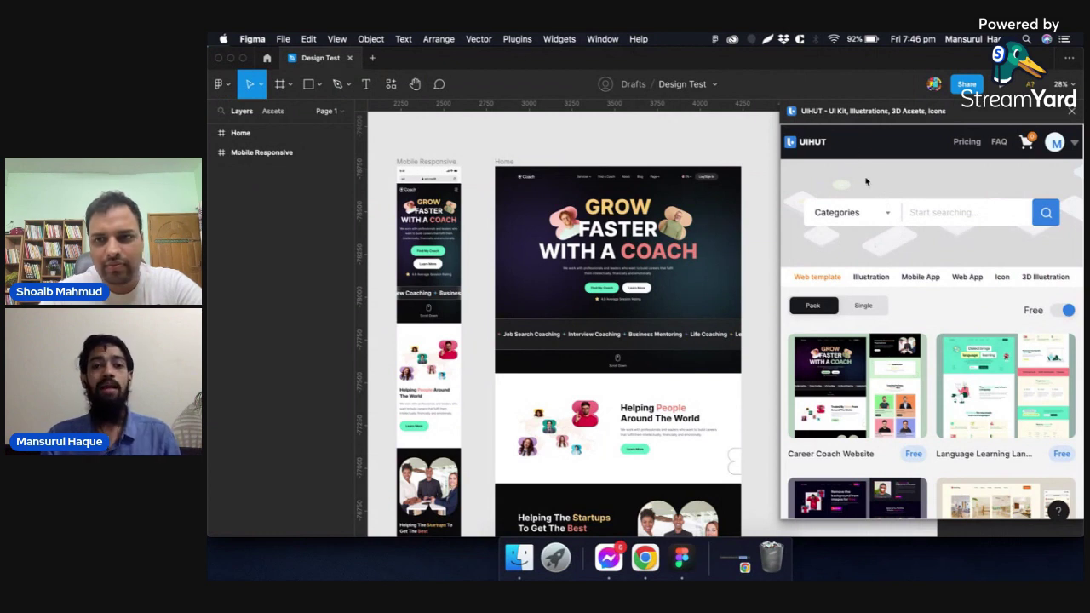
Select the Career Coach Website's Home frame and scroll to inspect it.
click(507, 161)
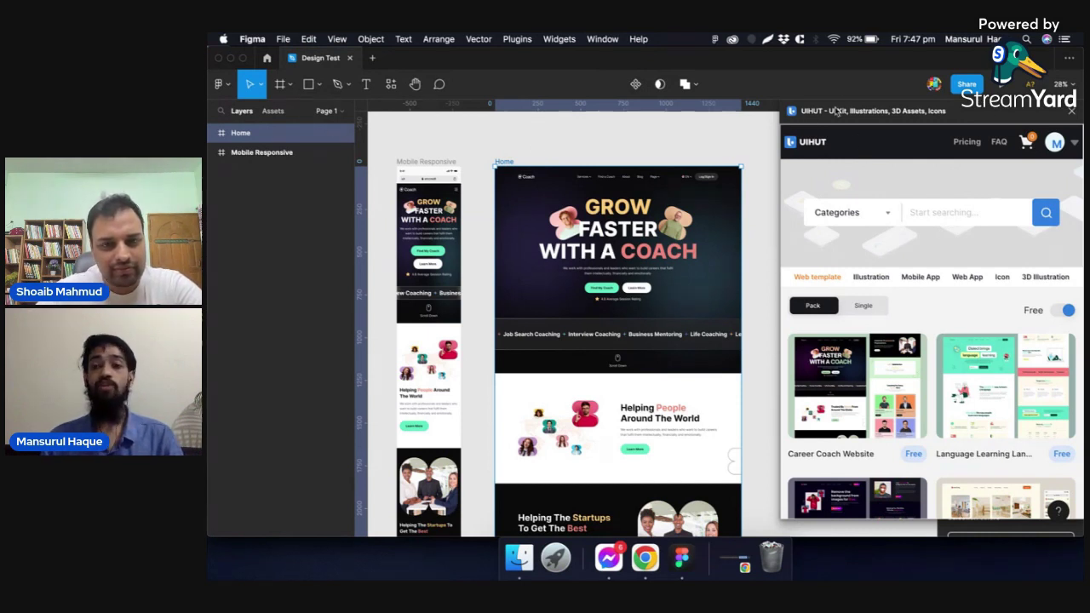
scroll(910, 269, down, 2)
scroll(910, 269, up, 2)
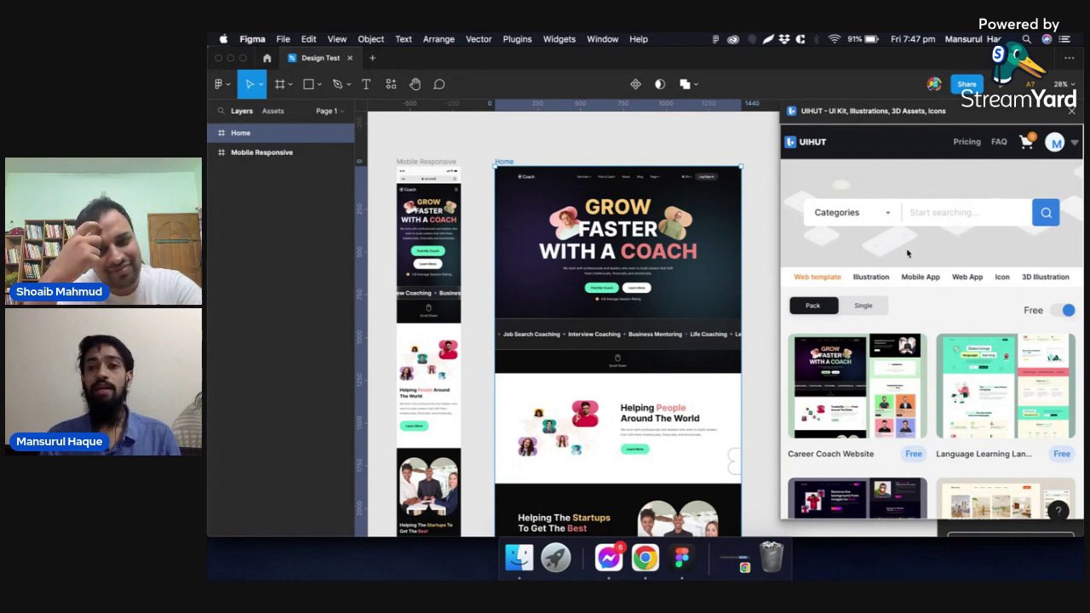
scroll(900, 224, down, 3)
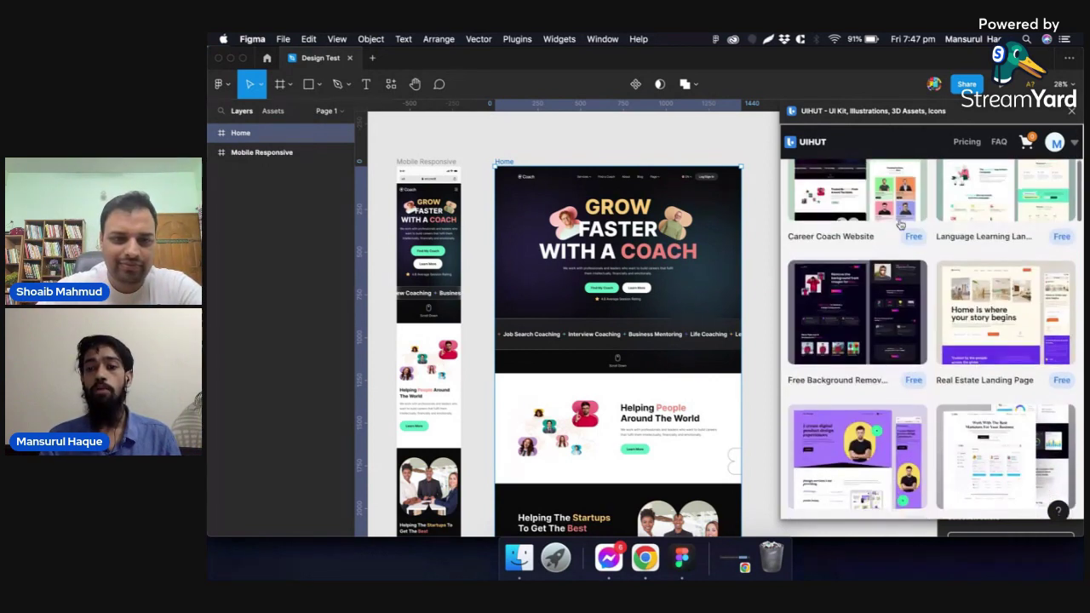
scroll(894, 255, down, 2)
scroll(890, 274, down, 2)
mouse_move(856, 223)
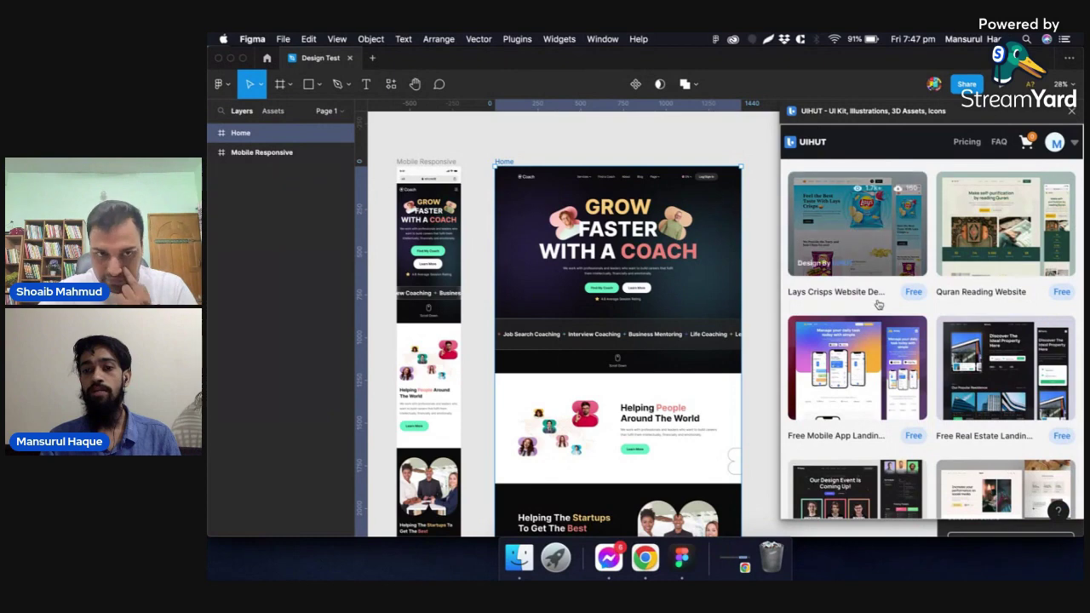
scroll(954, 358, up, 4)
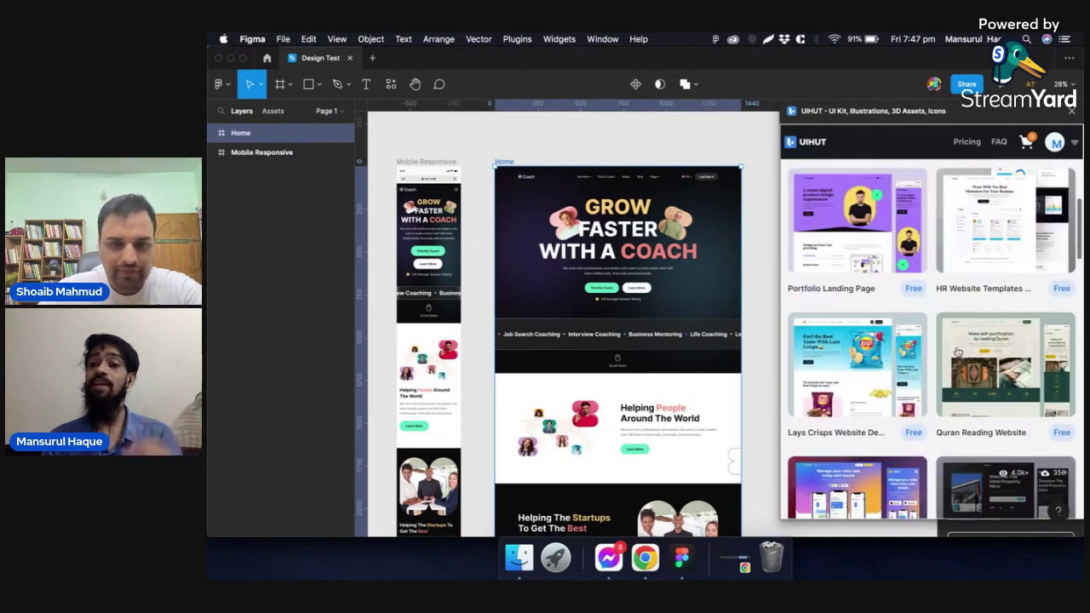
scroll(937, 332, up, 4)
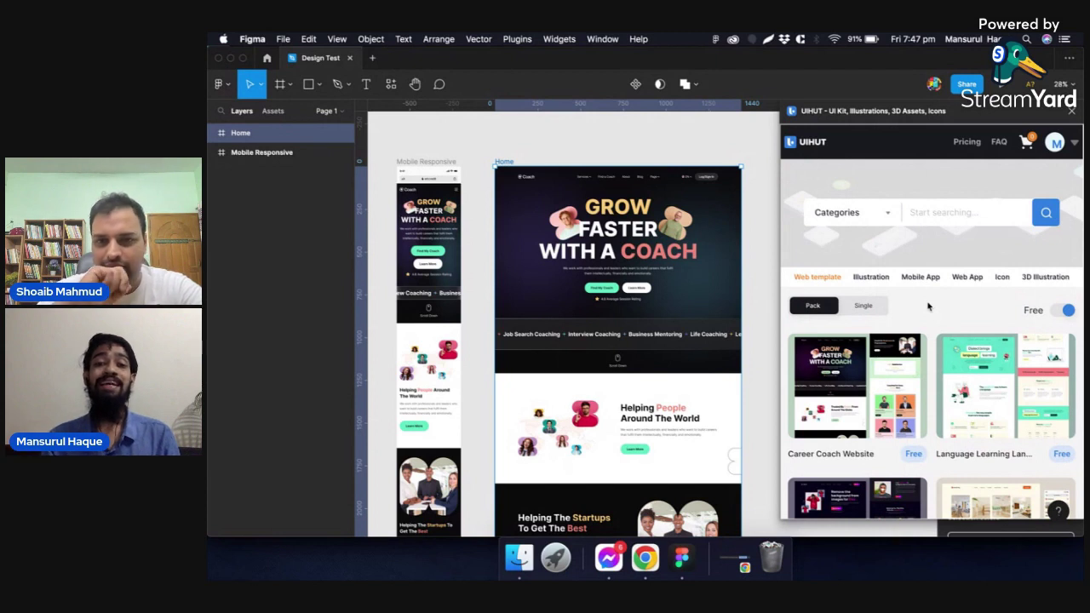
drag(856, 384, 644, 223)
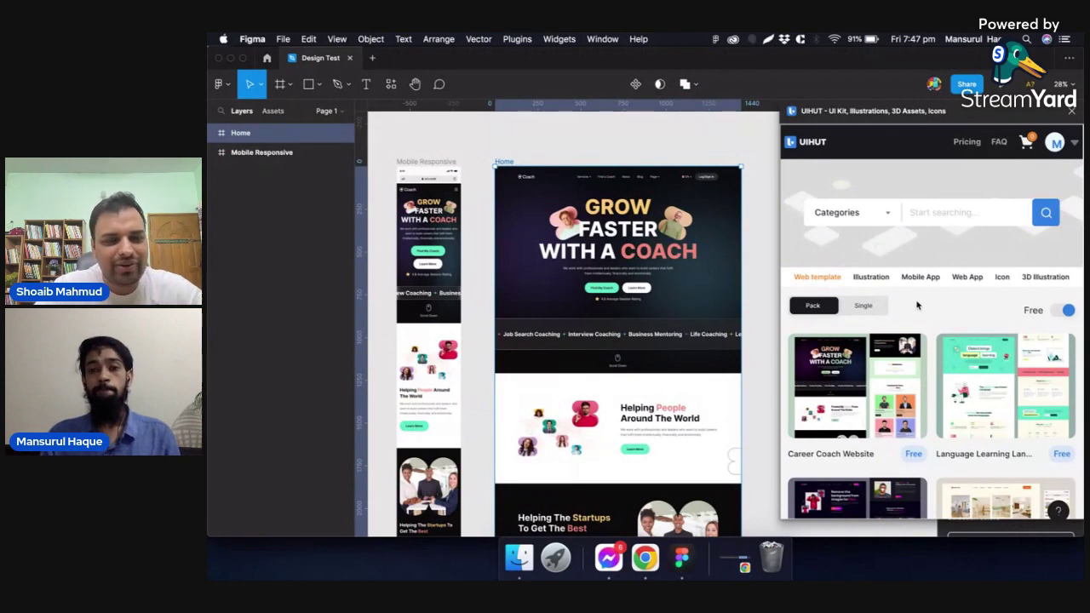
key(Escape)
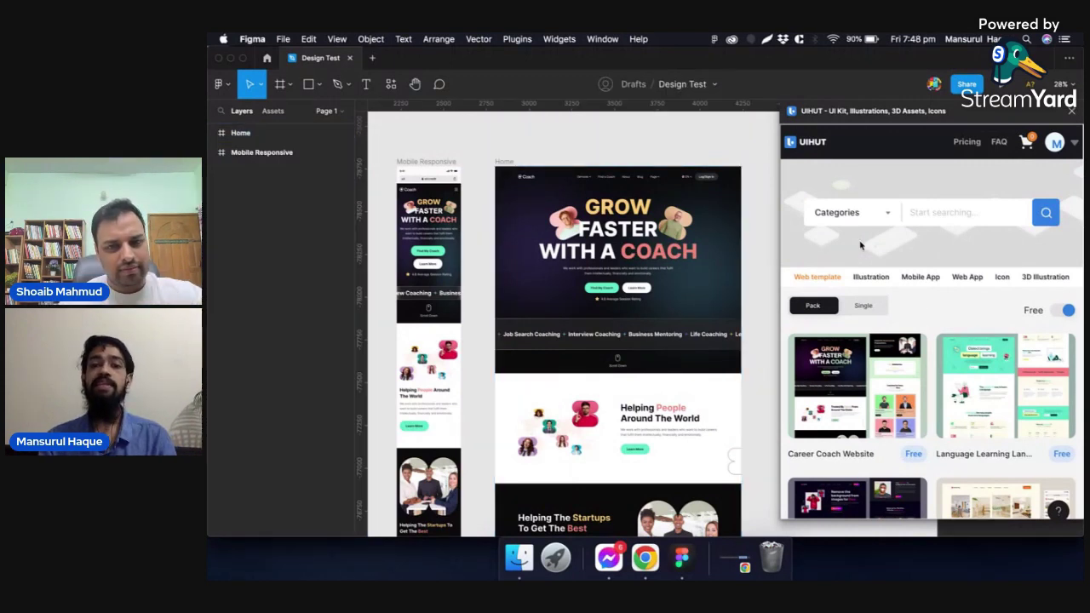